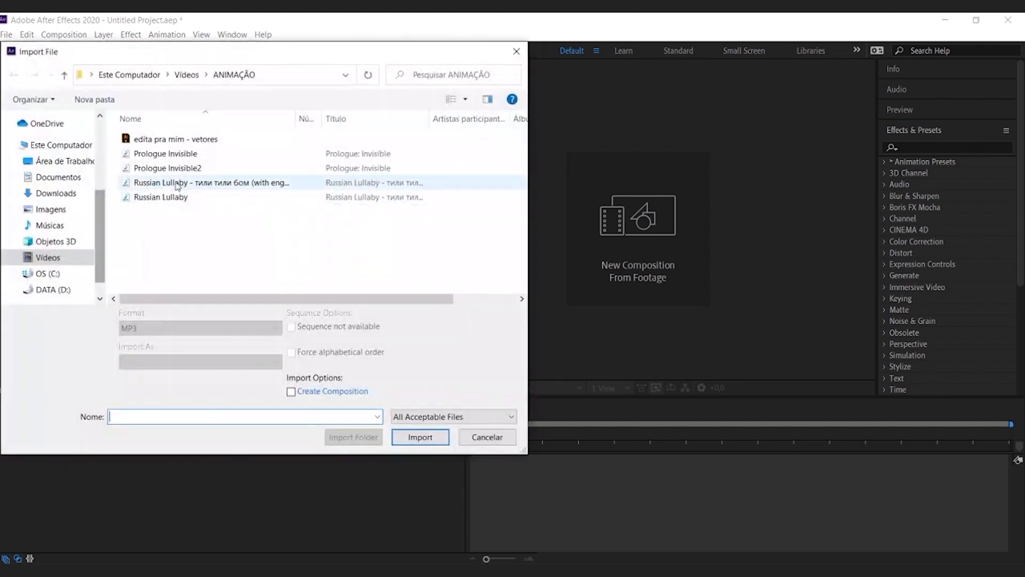
Step: Import the edita pra mim - vetores file as Composition - Retain Layer Sizes and check the layers in its folder
{"action": "left_click", "coordinate": [174, 140]}
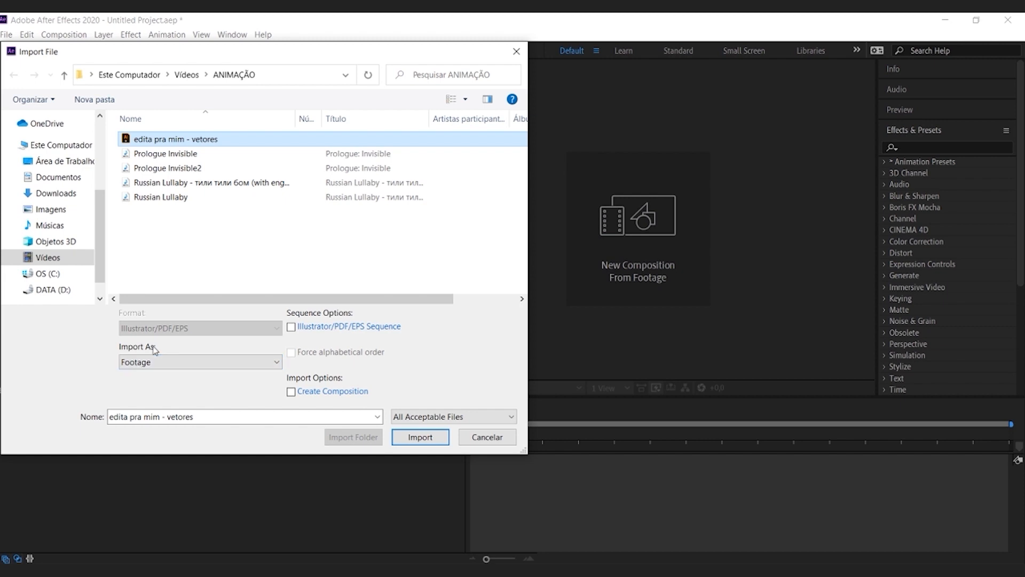
{"action": "left_click", "coordinate": [146, 362]}
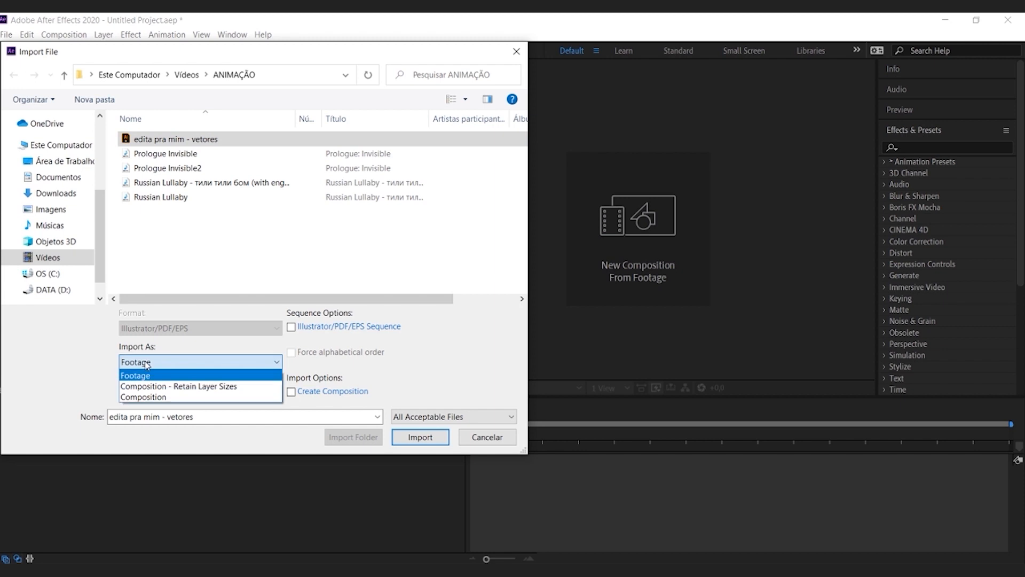
{"action": "left_click", "coordinate": [170, 388]}
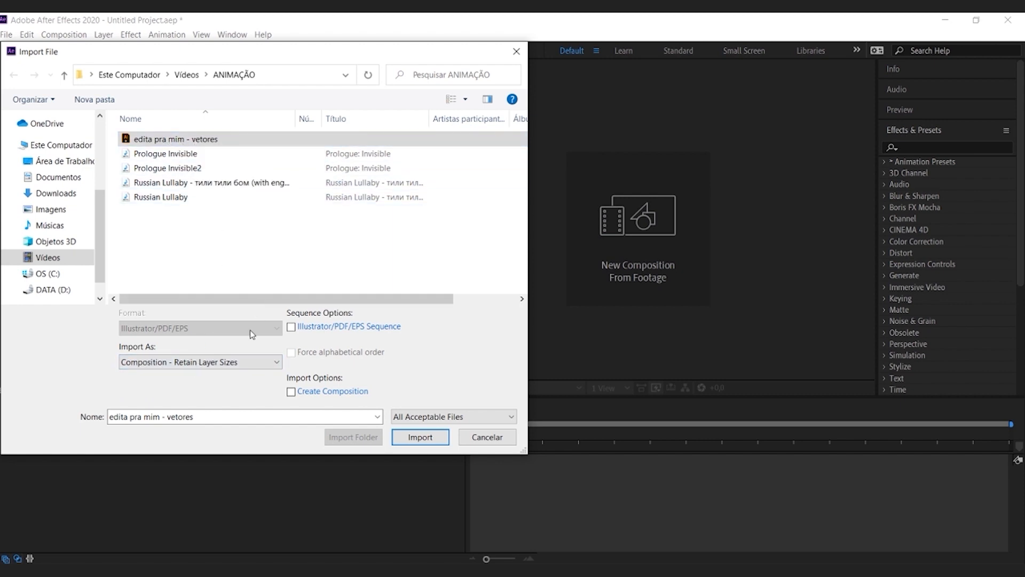
{"action": "left_click", "coordinate": [421, 438]}
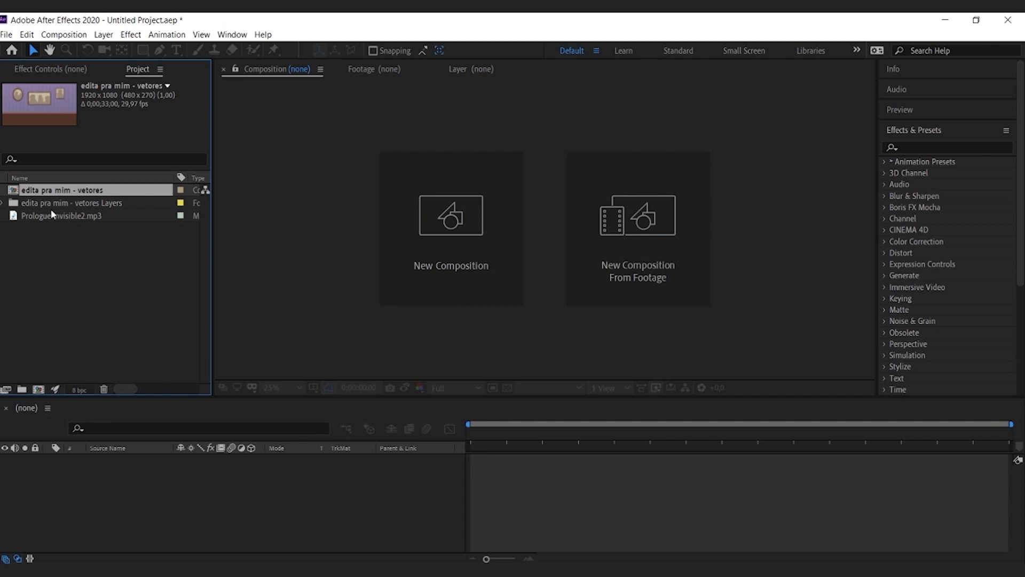
{"action": "left_click", "coordinate": [3, 203]}
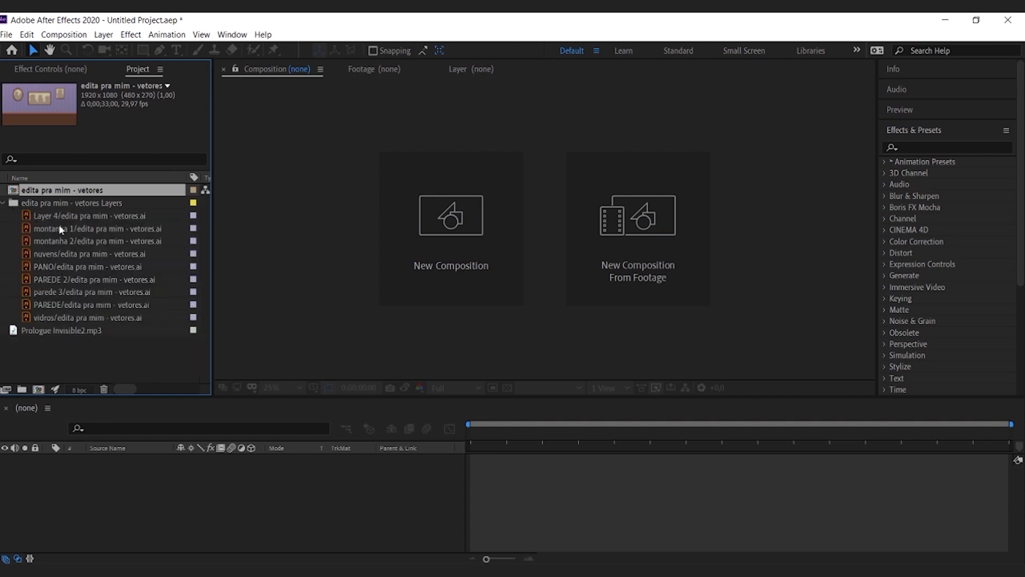
{"action": "left_click", "coordinate": [3, 203]}
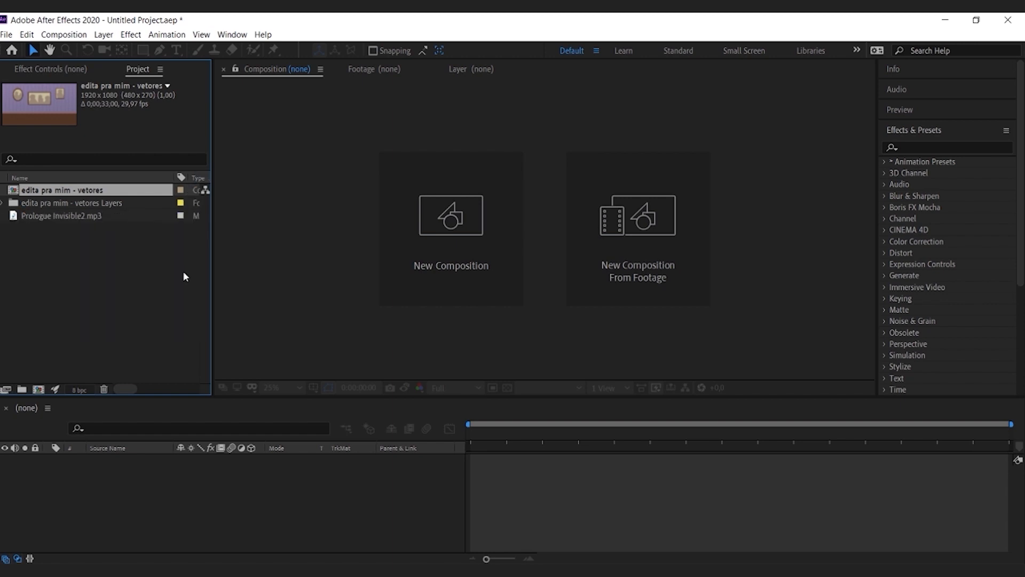
Step: Create a new composition named CENA 1 with the existing HDTV 1080 29.97 settings
{"action": "left_click", "coordinate": [407, 245]}
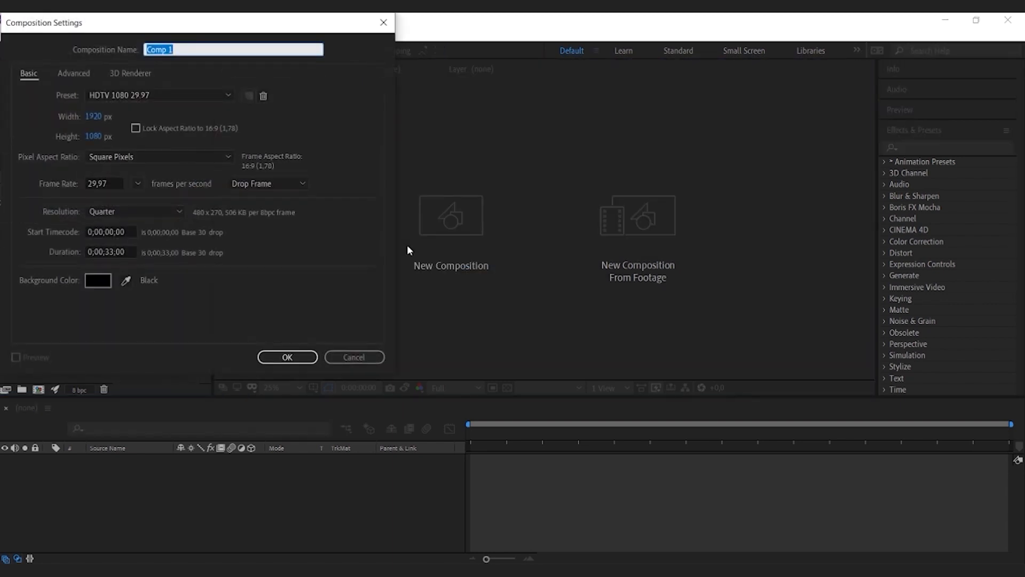
{"action": "type", "text": "CENA 1"}
{"action": "key", "text": "Return"}
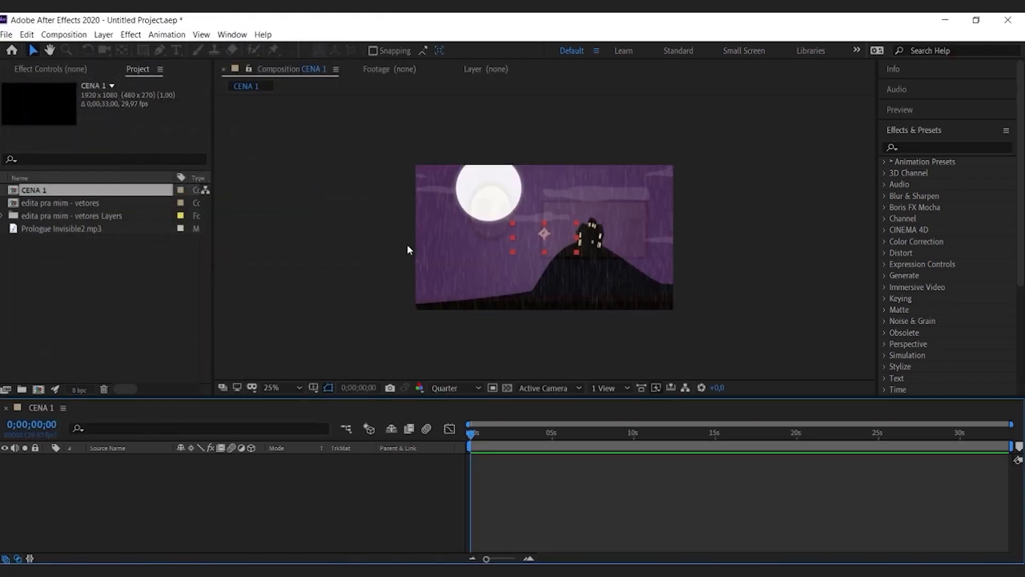
Step: Add the PAREDE, PANO and vidros artwork to the CENA 1 timeline, stacked in that order from the back, and make them 3D layers
{"action": "left_click", "coordinate": [3, 215]}
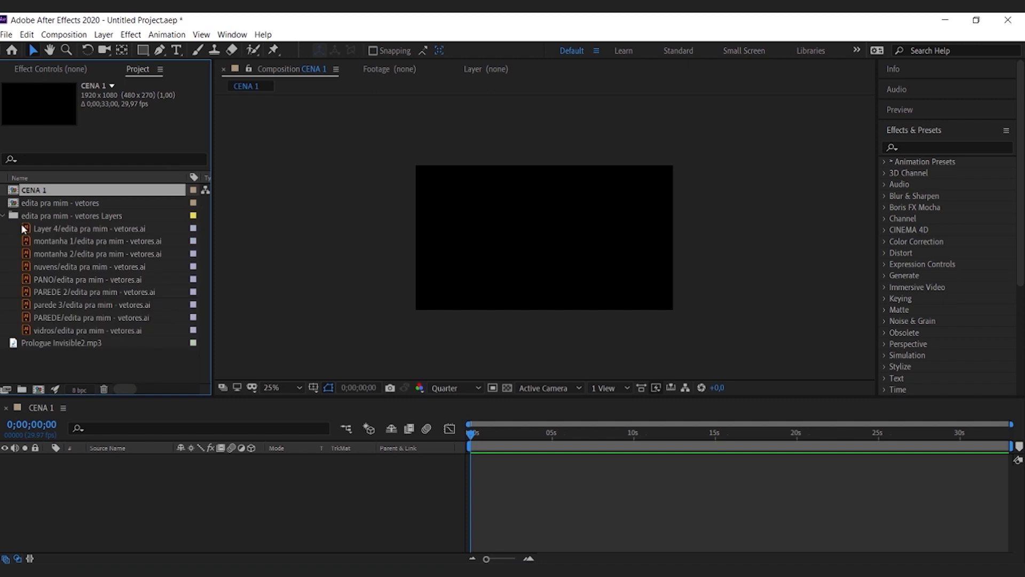
{"action": "left_click", "coordinate": [48, 321]}
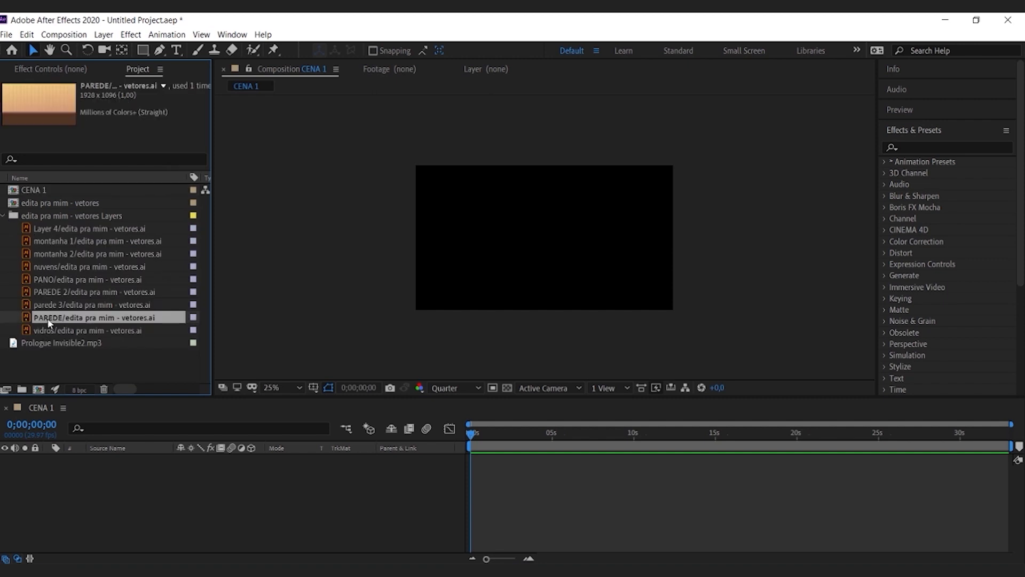
{"action": "left_click_drag", "start_coordinate": [53, 317], "coordinate": [74, 480]}
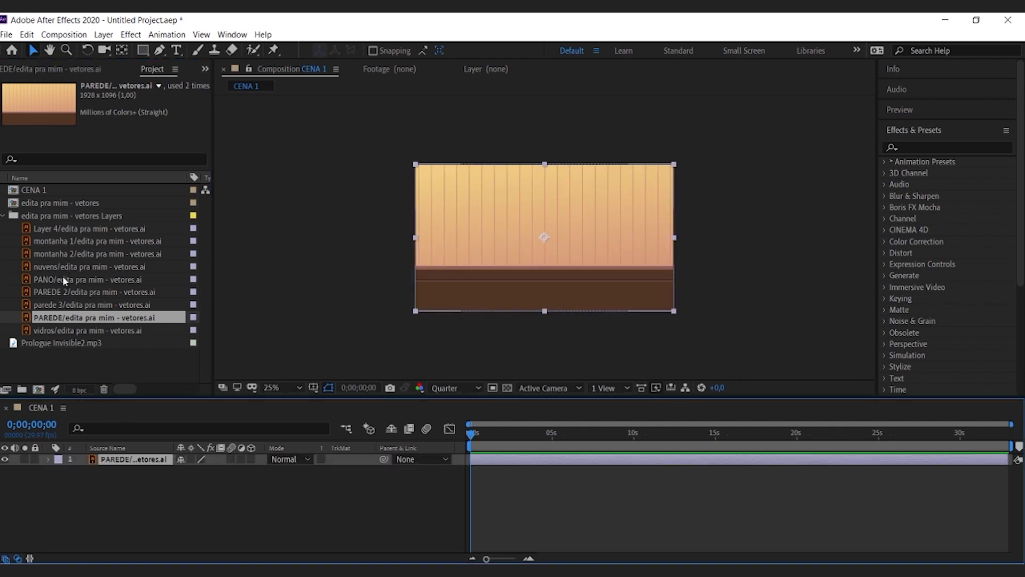
{"action": "left_click_drag", "start_coordinate": [49, 280], "coordinate": [73, 457]}
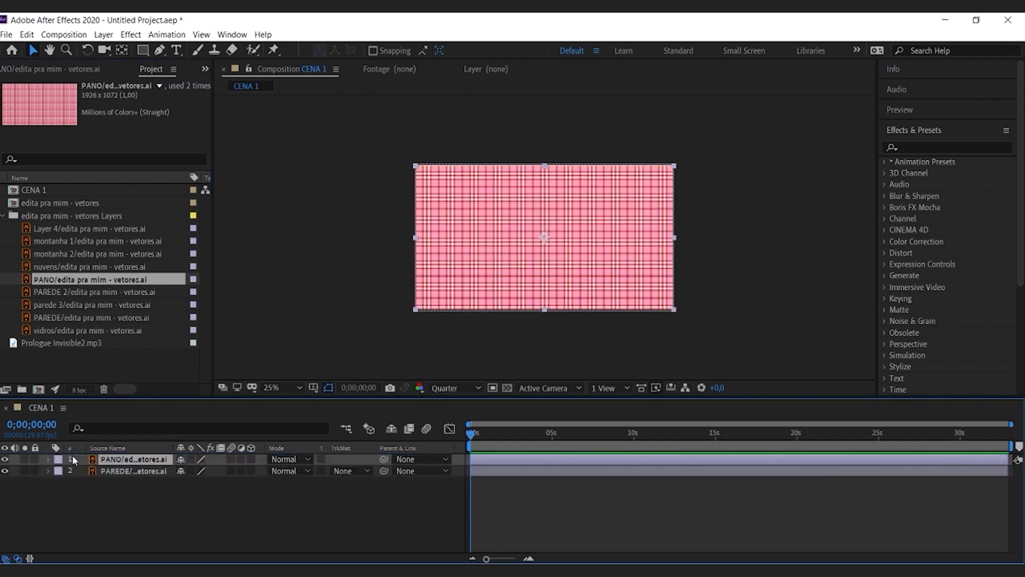
{"action": "left_click", "coordinate": [56, 333]}
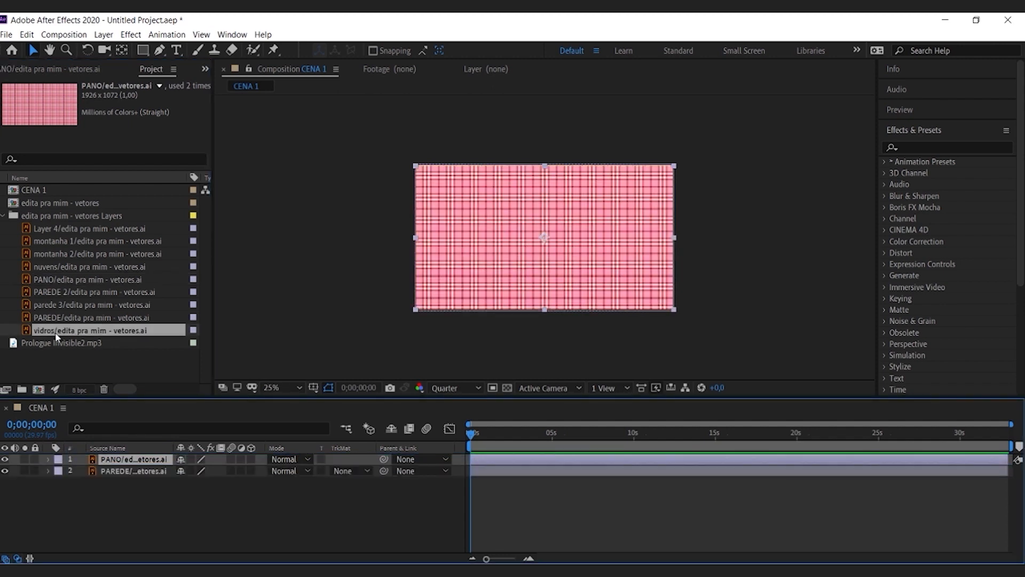
{"action": "left_click_drag", "start_coordinate": [56, 335], "coordinate": [73, 459]}
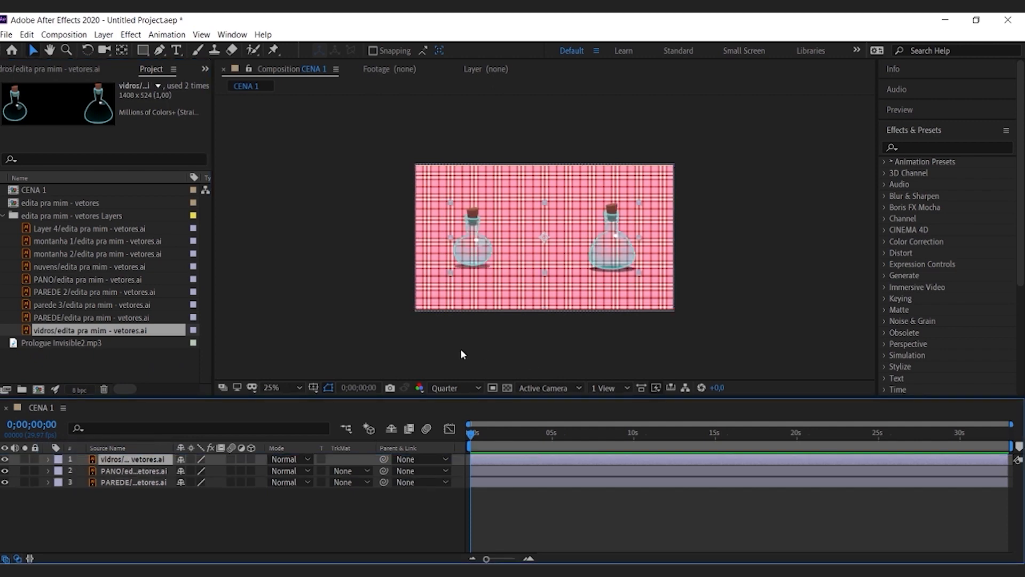
{"action": "left_click", "coordinate": [251, 458]}
{"action": "left_click", "coordinate": [251, 470]}
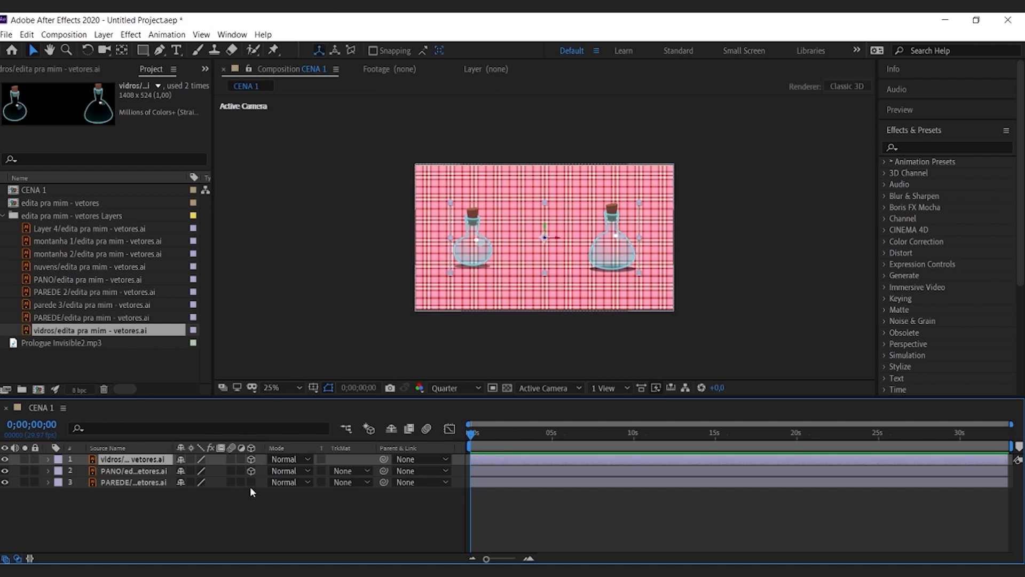
Step: Add a null object to CENA 1 and make it a 3D layer
{"action": "right_click", "coordinate": [163, 515]}
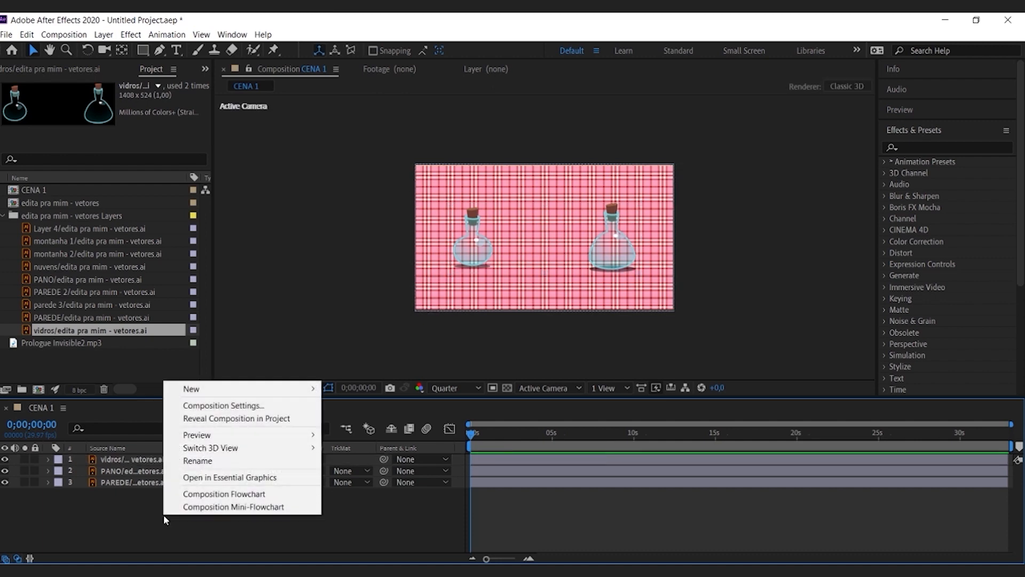
{"action": "mouse_move", "coordinate": [278, 388]}
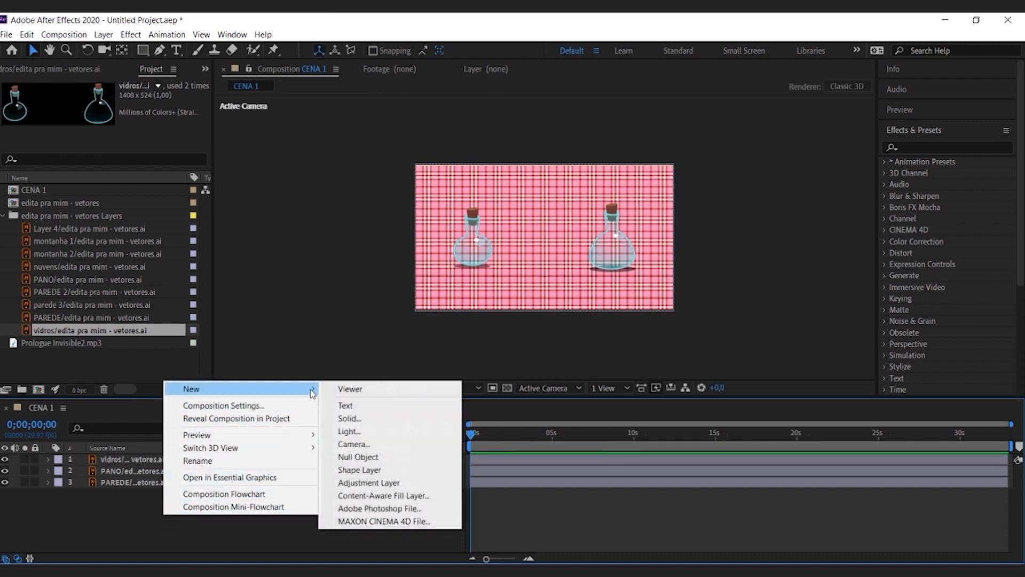
{"action": "left_click", "coordinate": [358, 457]}
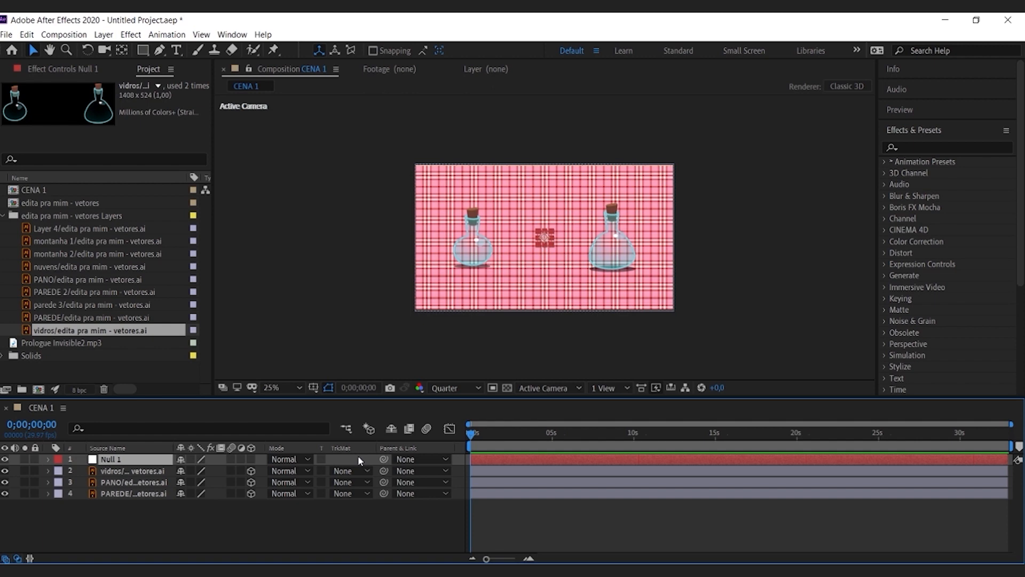
{"action": "left_click", "coordinate": [251, 459]}
Step: Add a two-node camera with the default settings, placed directly below Null 1 in the layer stack and parented to it
{"action": "right_click", "coordinate": [226, 516]}
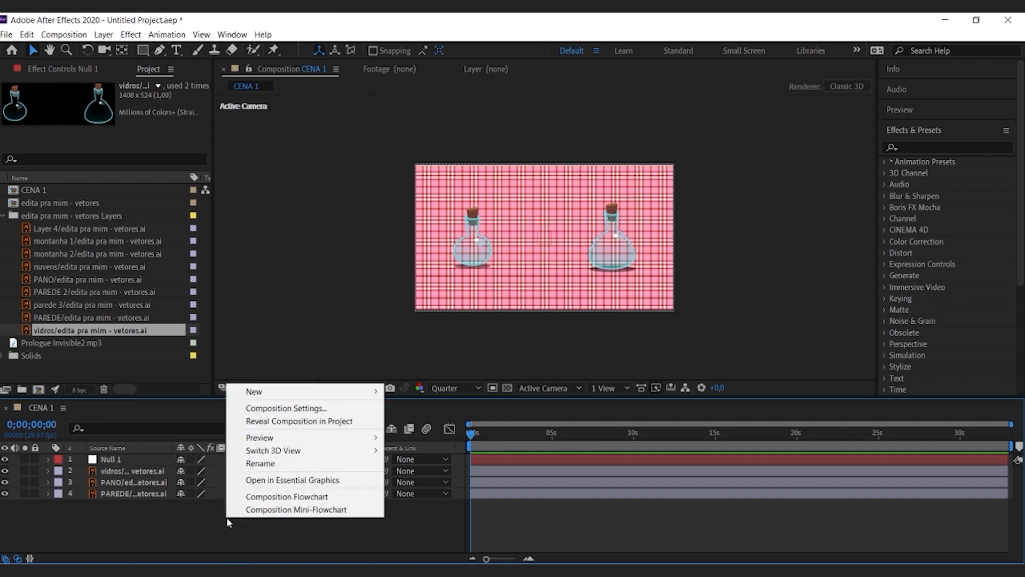
{"action": "mouse_move", "coordinate": [346, 391]}
{"action": "left_click", "coordinate": [416, 447]}
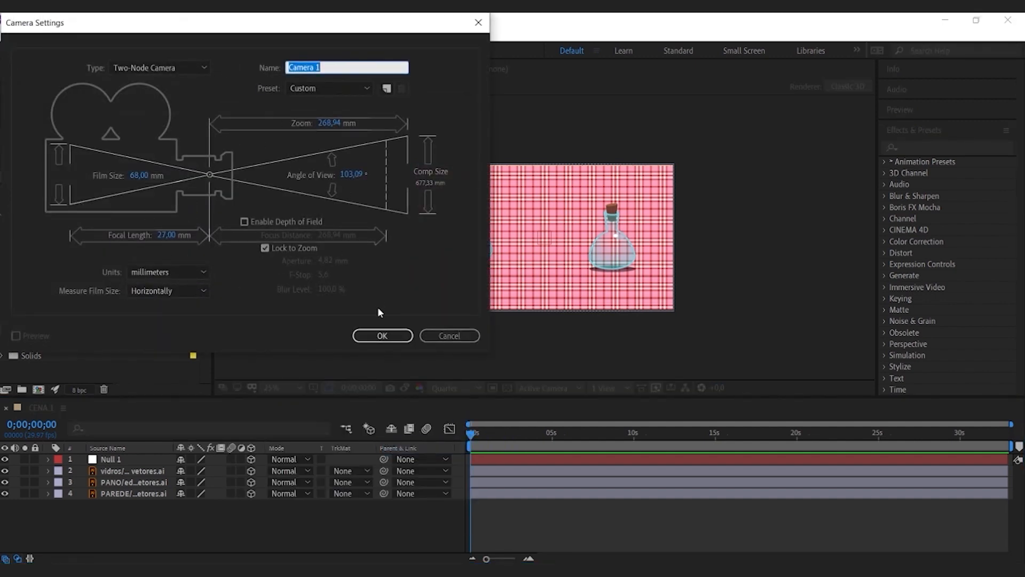
{"action": "left_click", "coordinate": [382, 336]}
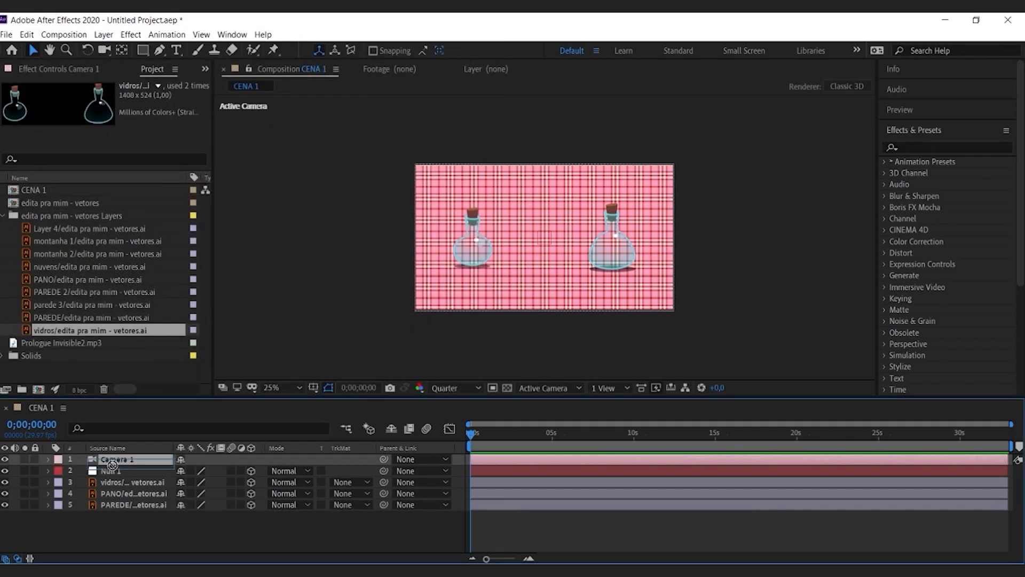
{"action": "left_click_drag", "start_coordinate": [112, 464], "coordinate": [112, 476]}
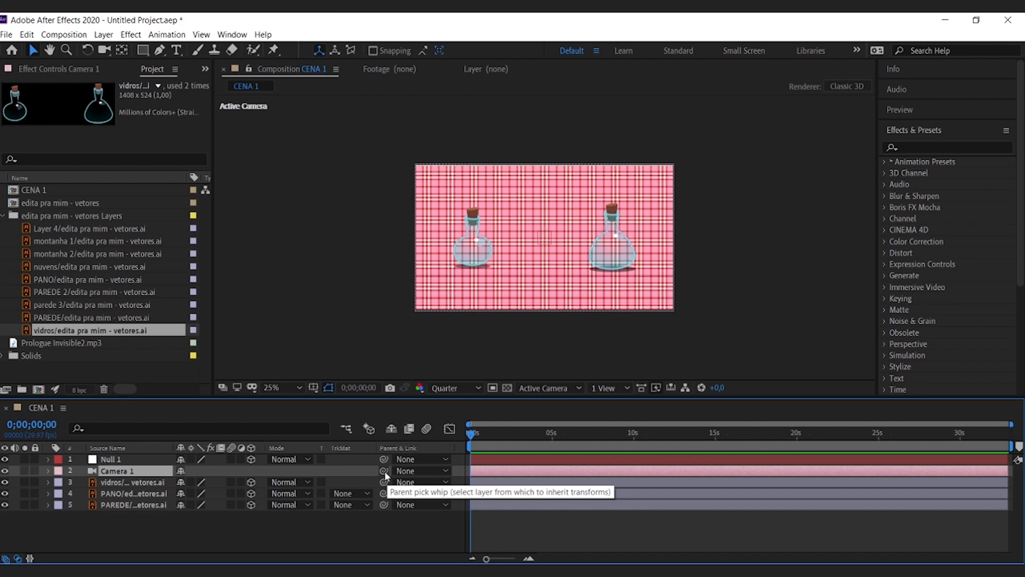
{"action": "left_click_drag", "start_coordinate": [384, 471], "coordinate": [126, 464]}
Step: Try moving Null 1 in the composition view to test how it shifts the camera, and undo the move
{"action": "left_click", "coordinate": [125, 459]}
{"action": "left_click", "coordinate": [546, 238]}
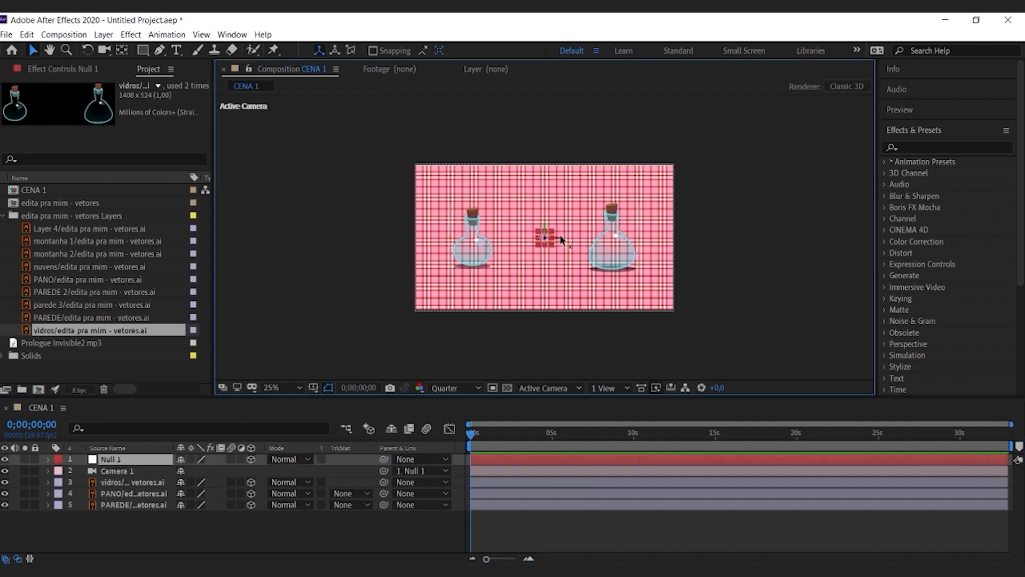
{"action": "left_click_drag", "start_coordinate": [560, 235], "coordinate": [591, 234]}
{"action": "key", "text": "ctrl+z"}
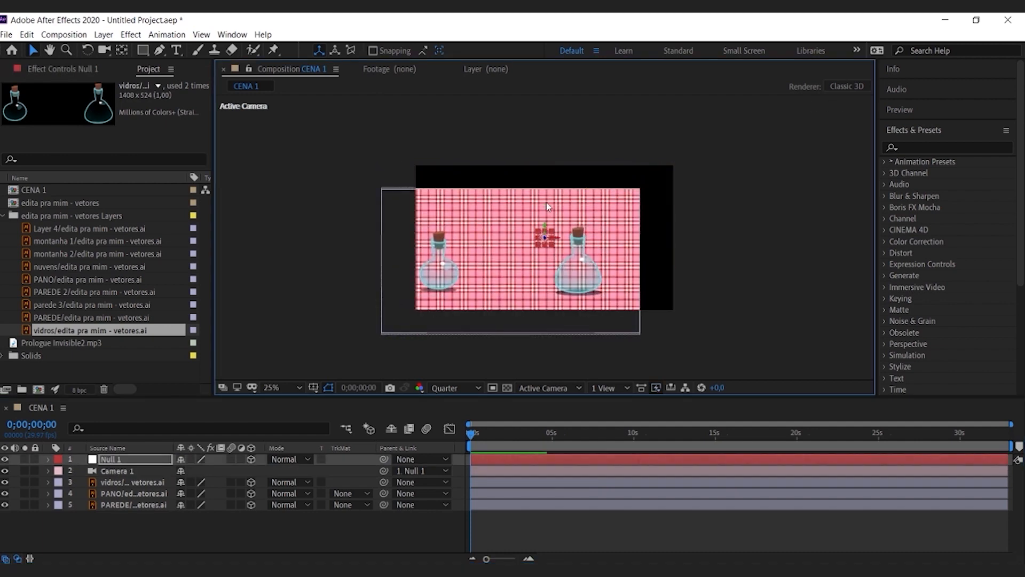
Step: Hide the vidros and PANO layers so that only the PAREDE artwork is shown
{"action": "left_click", "coordinate": [130, 523]}
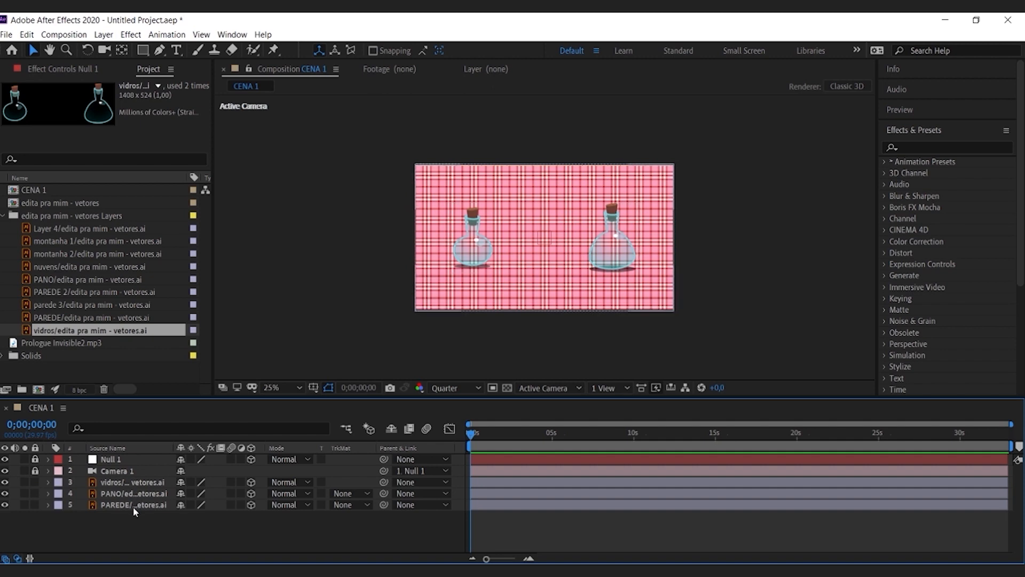
{"action": "left_click", "coordinate": [4, 482]}
{"action": "left_click", "coordinate": [5, 493]}
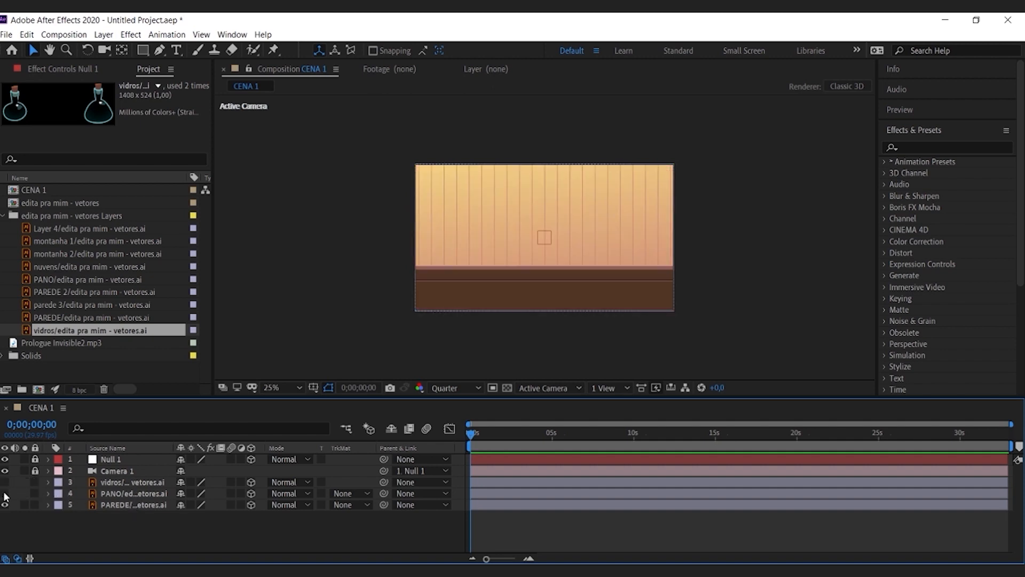
Step: Set the composition viewer to 2 Views - Horizontal and show the whole camera cone in the Top view
{"action": "left_click", "coordinate": [114, 504]}
{"action": "left_click", "coordinate": [602, 388]}
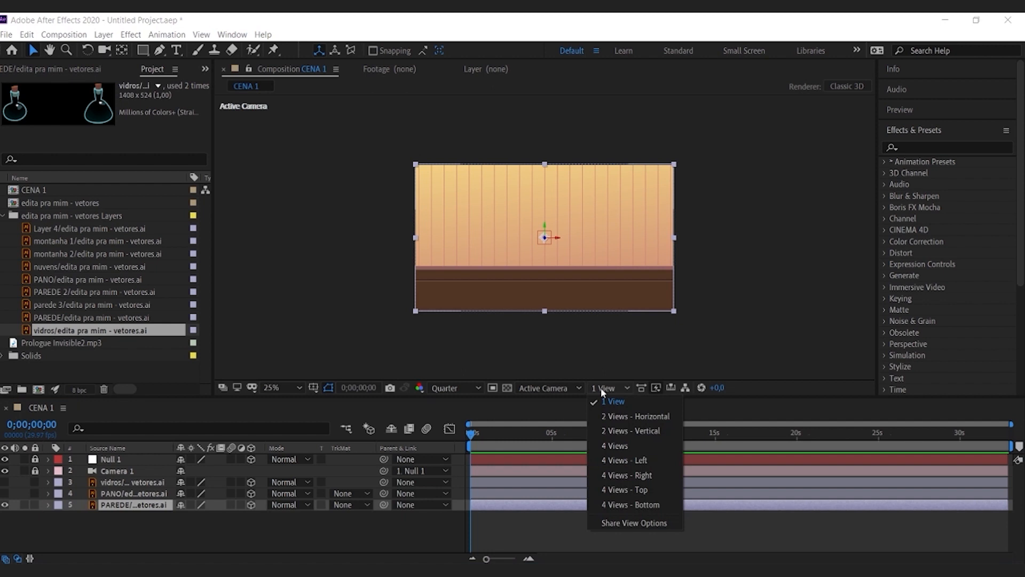
{"action": "left_click", "coordinate": [617, 417]}
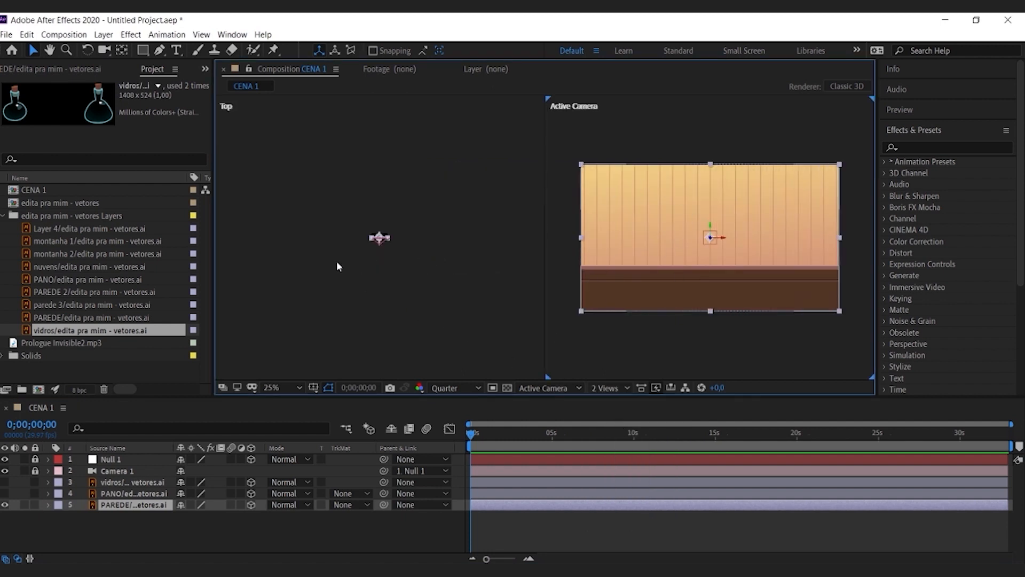
{"action": "left_click", "coordinate": [363, 289]}
{"action": "scroll", "coordinate": [384, 254], "scroll_direction": "down", "scroll_amount": 1}
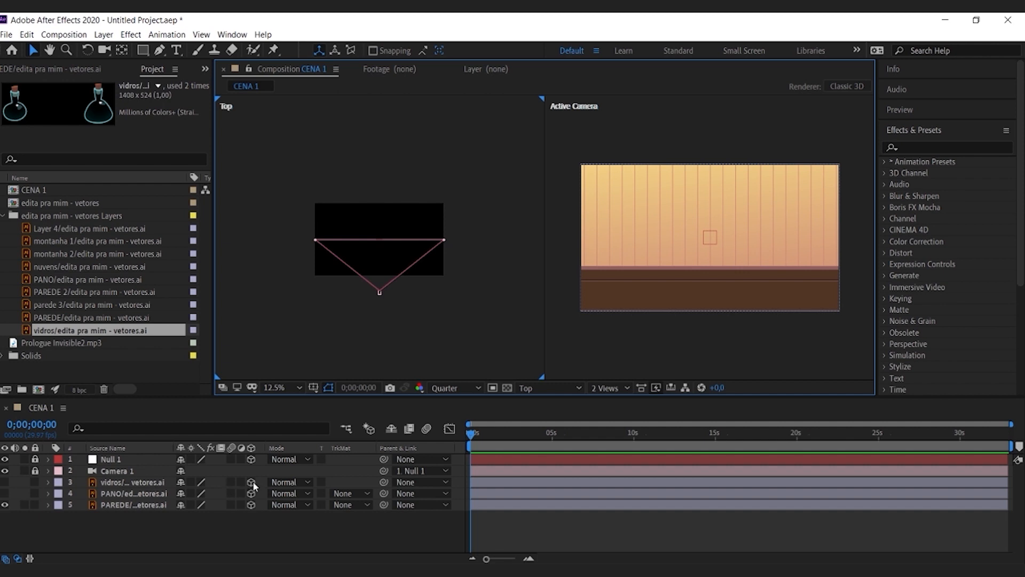
Step: Temporarily show the vidros and PANO layers, select all three artwork layers to compare them in the Top view, and hide both again
{"action": "left_click", "coordinate": [5, 482]}
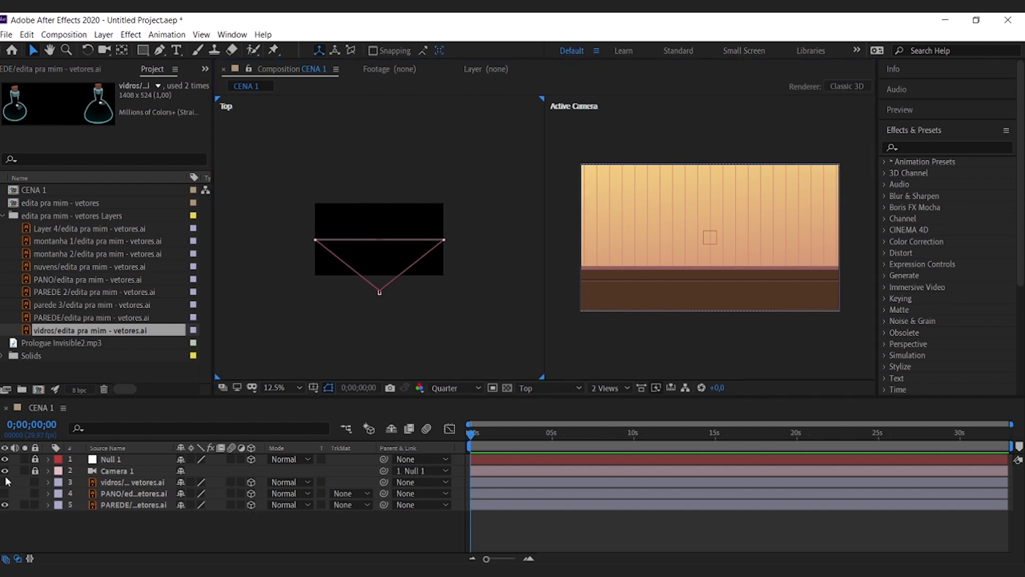
{"action": "left_click", "coordinate": [6, 493]}
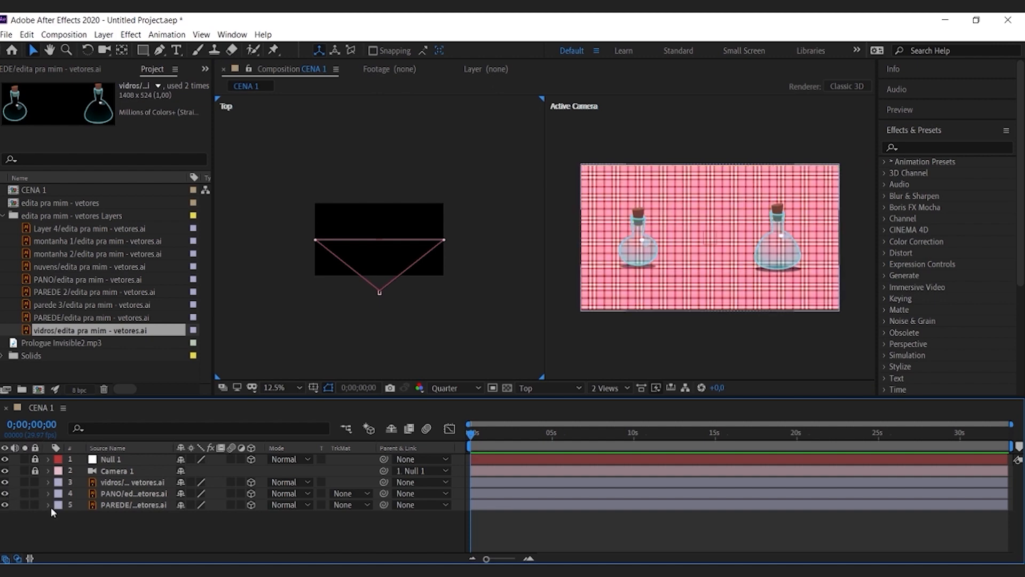
{"action": "left_click", "coordinate": [110, 483]}
{"action": "left_click", "coordinate": [110, 494], "text": "shift"}
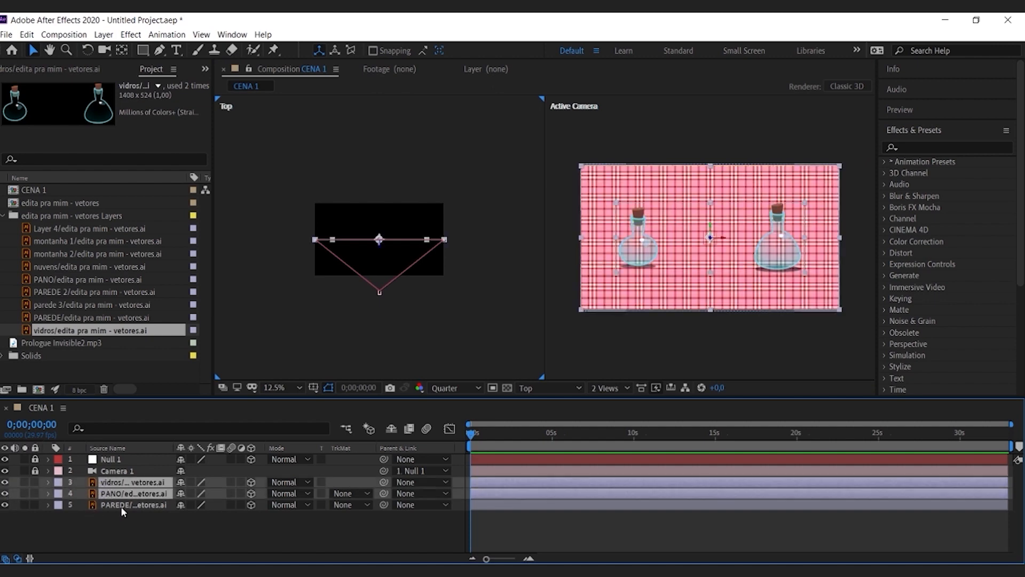
{"action": "left_click", "coordinate": [120, 505], "text": "shift"}
{"action": "key", "text": "period"}
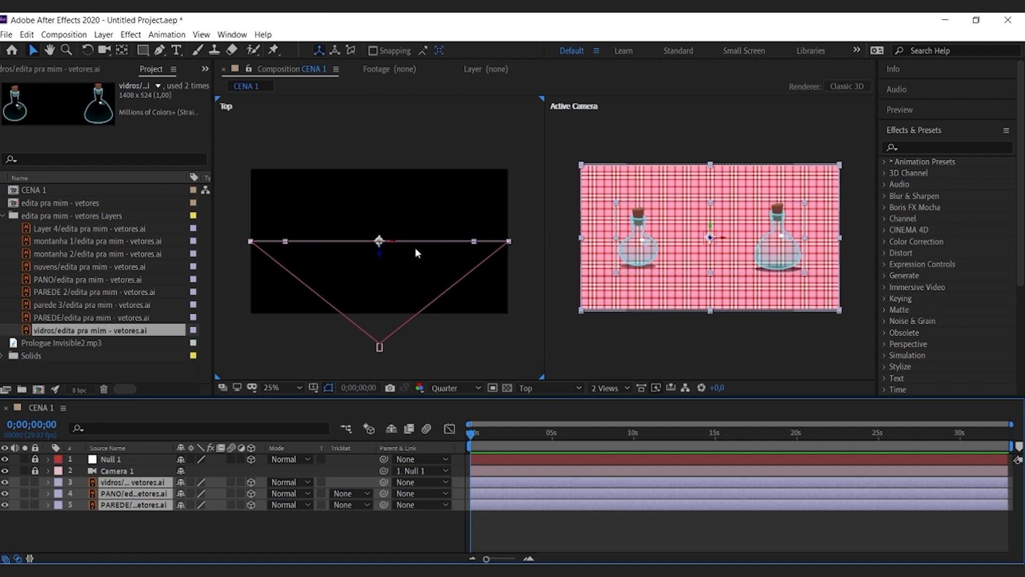
{"action": "left_click", "coordinate": [21, 526]}
{"action": "left_click", "coordinate": [4, 493]}
{"action": "left_click", "coordinate": [5, 482]}
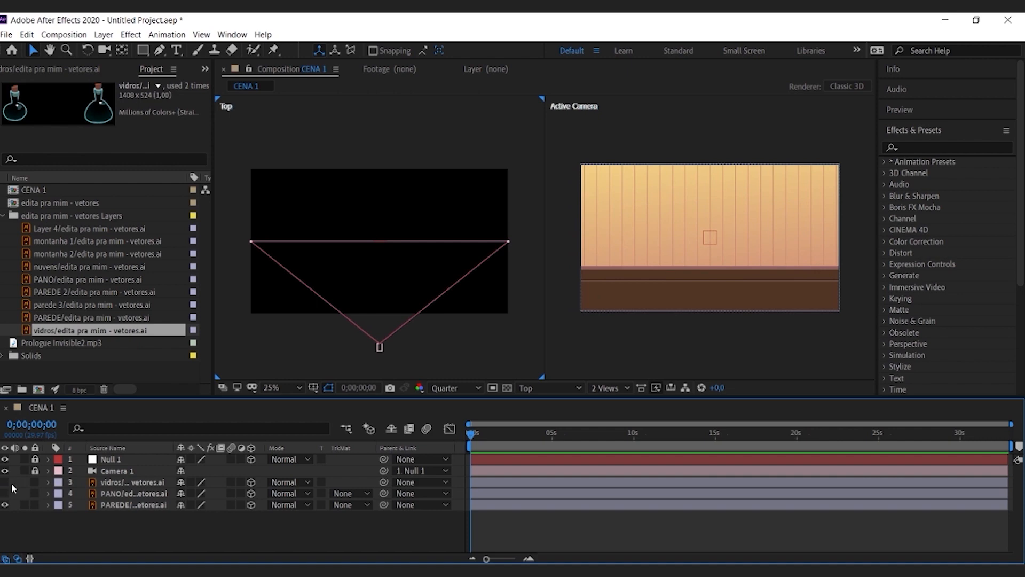
Step: Scale the PAREDE layer up to 157% and push it back in depth, away from the camera
{"action": "left_click", "coordinate": [113, 505]}
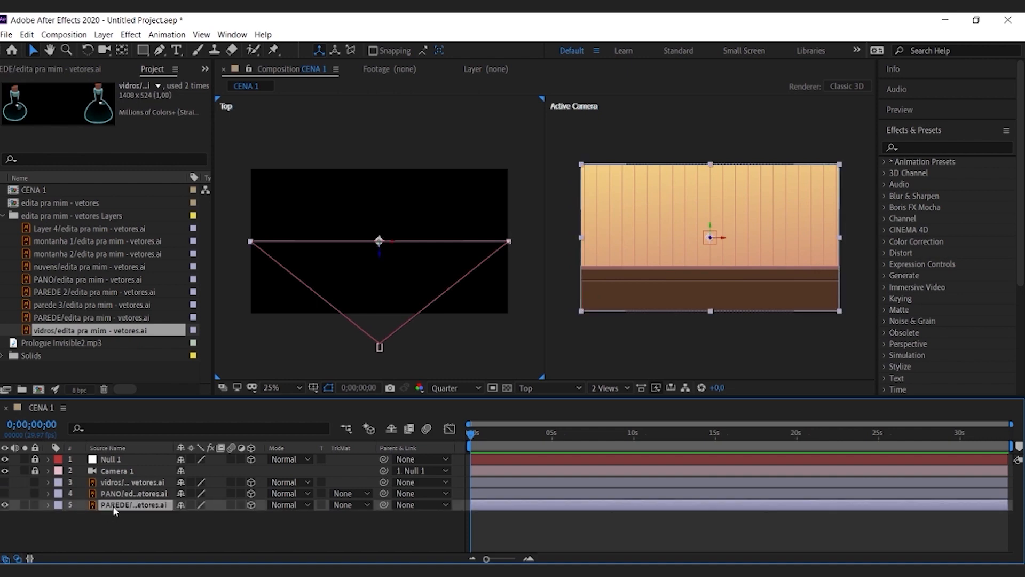
{"action": "key", "text": "s"}
{"action": "left_click_drag", "start_coordinate": [195, 516], "coordinate": [244, 516]}
{"action": "left_click_drag", "start_coordinate": [381, 262], "coordinate": [372, 200]}
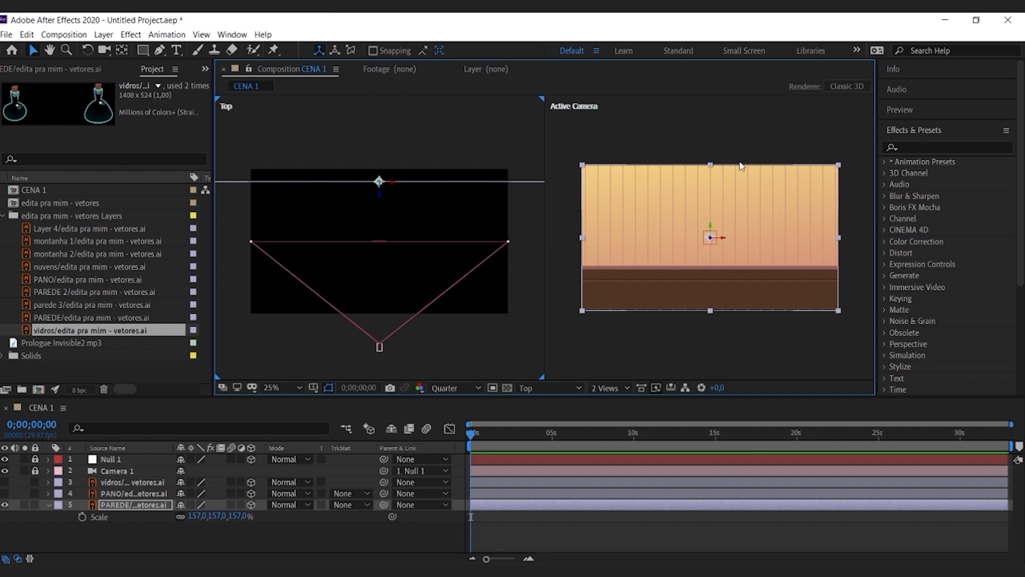
{"action": "left_click", "coordinate": [649, 127]}
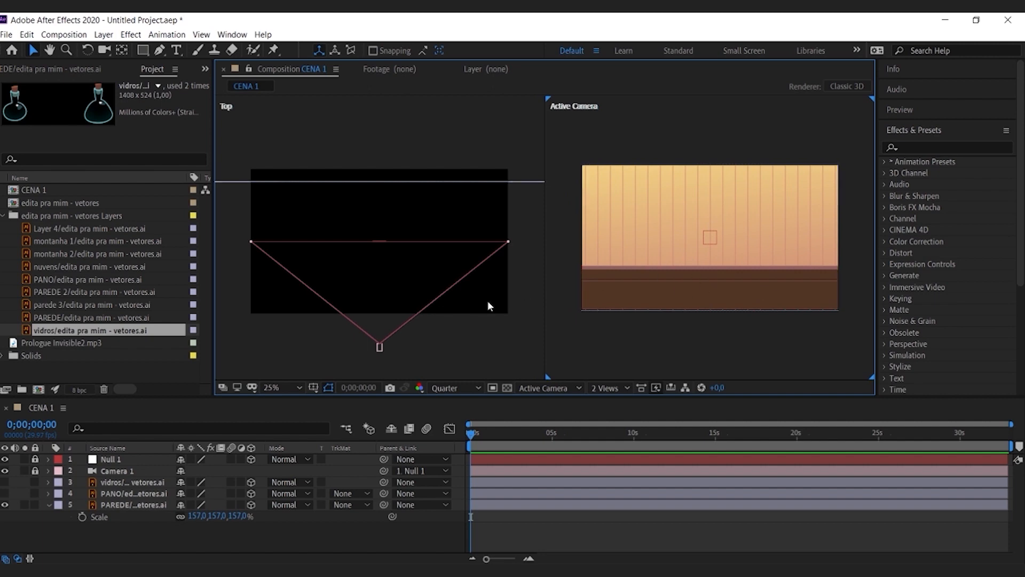
Step: Show the PANO layer, set its X orientation to 90° so it lies flat, and lower it to form the tabletop
{"action": "left_click", "coordinate": [5, 493]}
{"action": "left_click", "coordinate": [146, 494]}
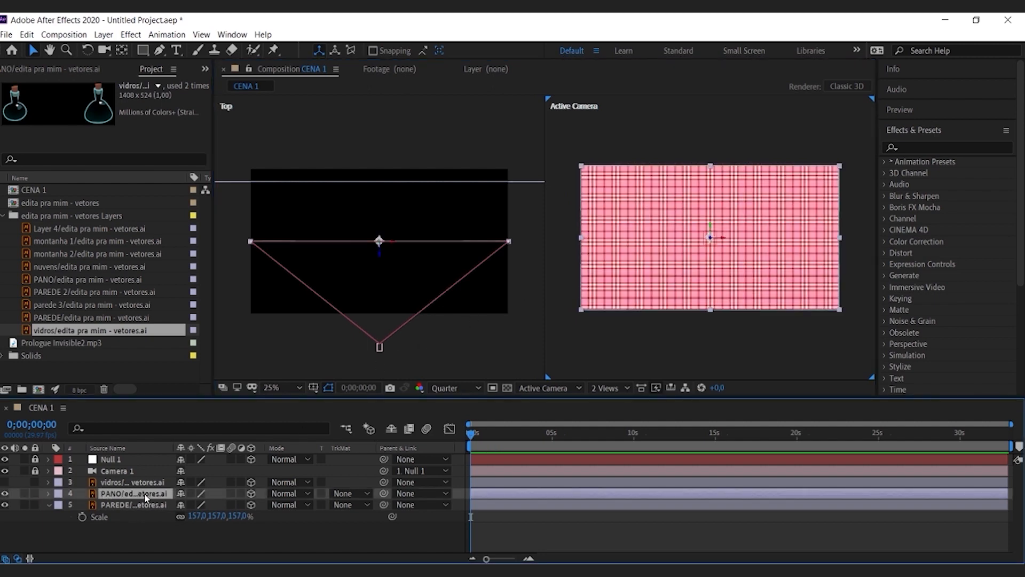
{"action": "key", "text": "r"}
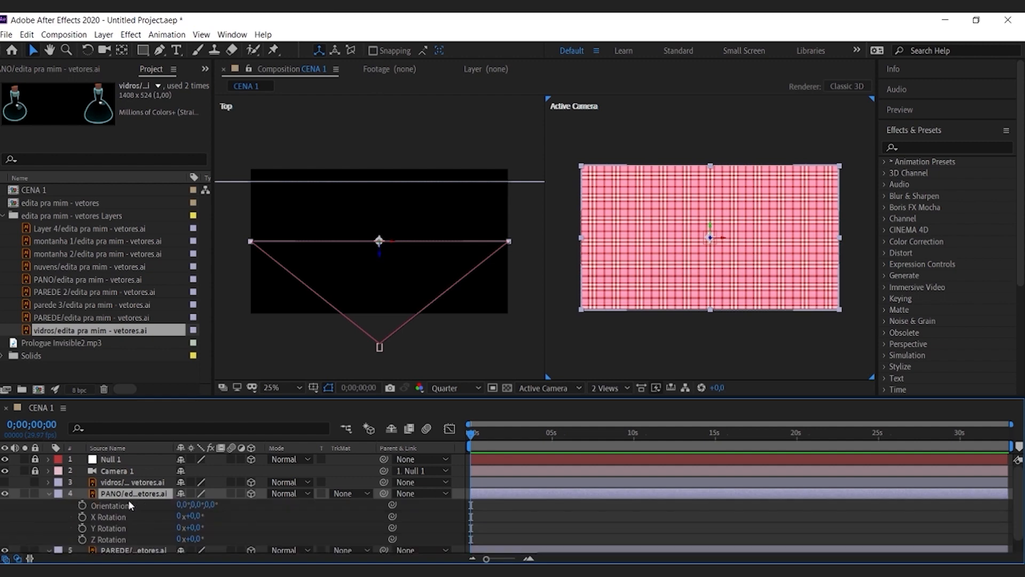
{"action": "left_click", "coordinate": [182, 504]}
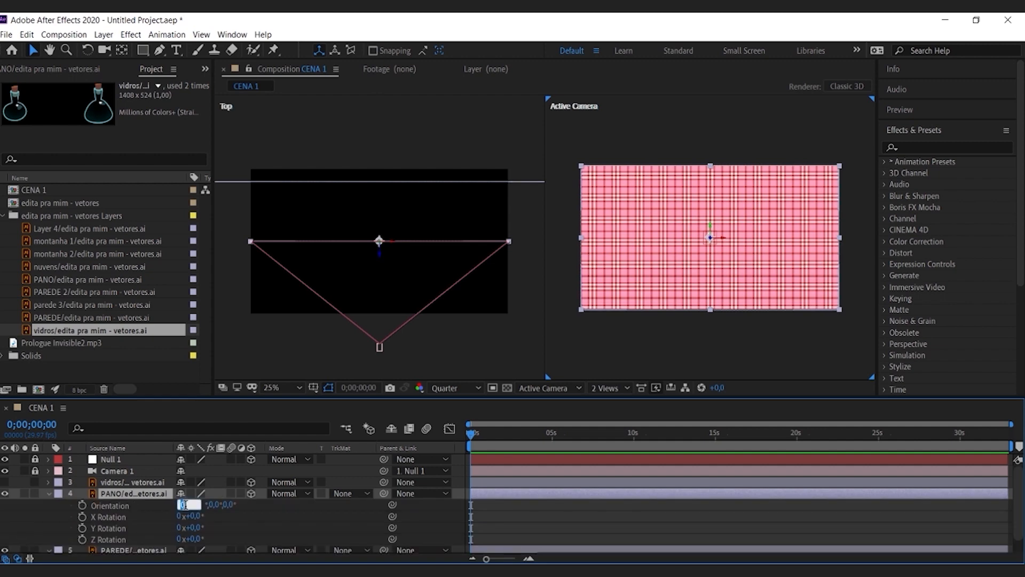
{"action": "type", "text": "90"}
{"action": "key", "text": "Return"}
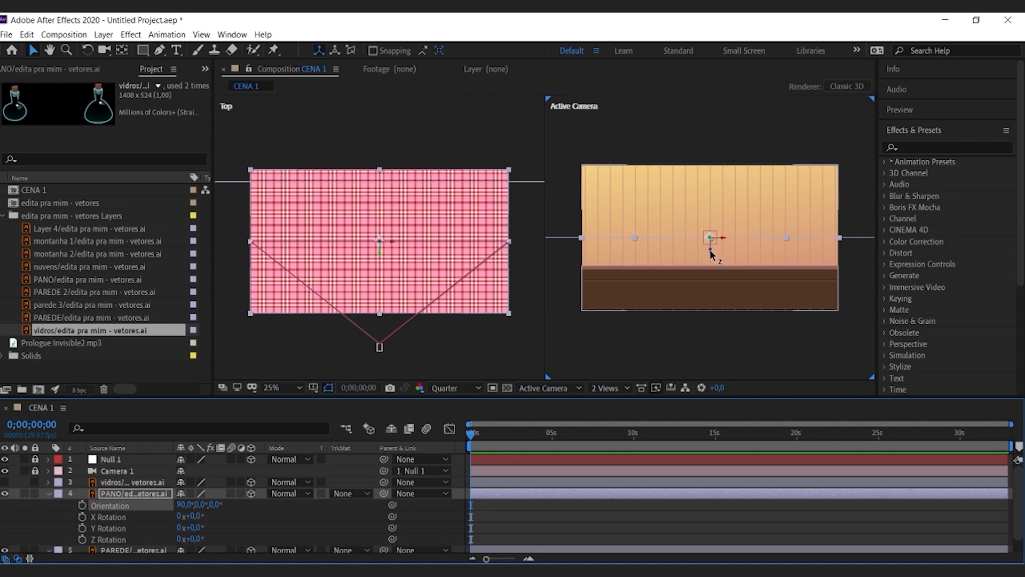
{"action": "left_click_drag", "start_coordinate": [710, 253], "coordinate": [710, 289]}
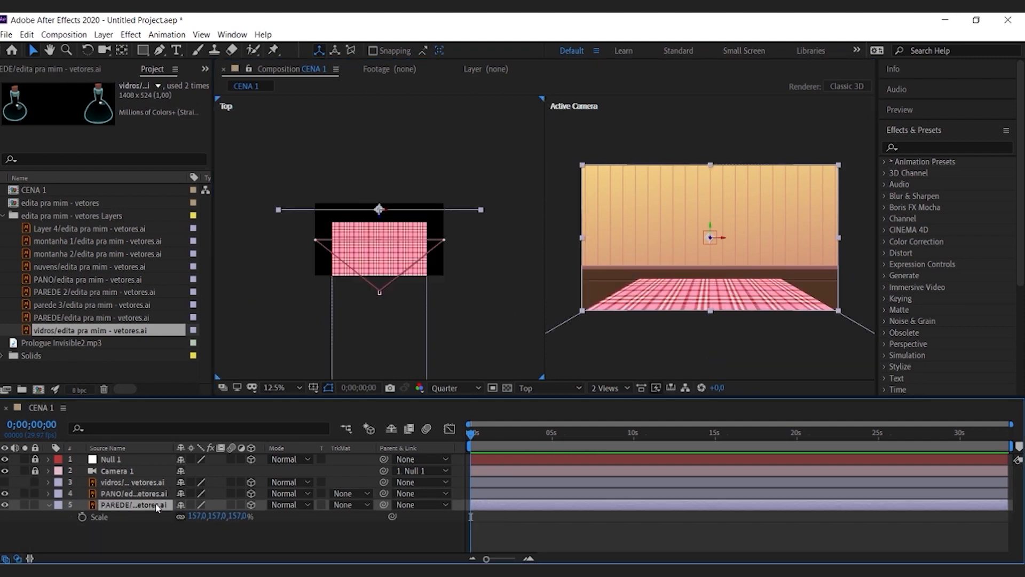
Step: Scale the PAREDE layer up to 224% and set it farther back in depth
{"action": "left_click_drag", "start_coordinate": [197, 515], "coordinate": [343, 478]}
{"action": "key", "text": "p"}
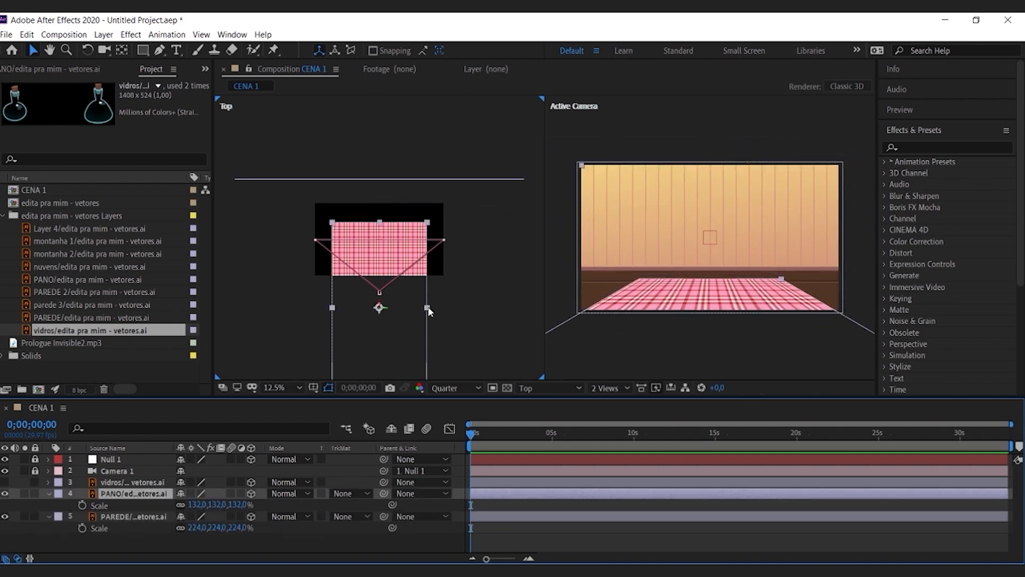
Step: Enlarge the PANO cloth to a scale of 132, 212.6, 132% and move it back toward the wall
{"action": "left_click_drag", "start_coordinate": [430, 306], "coordinate": [458, 308]}
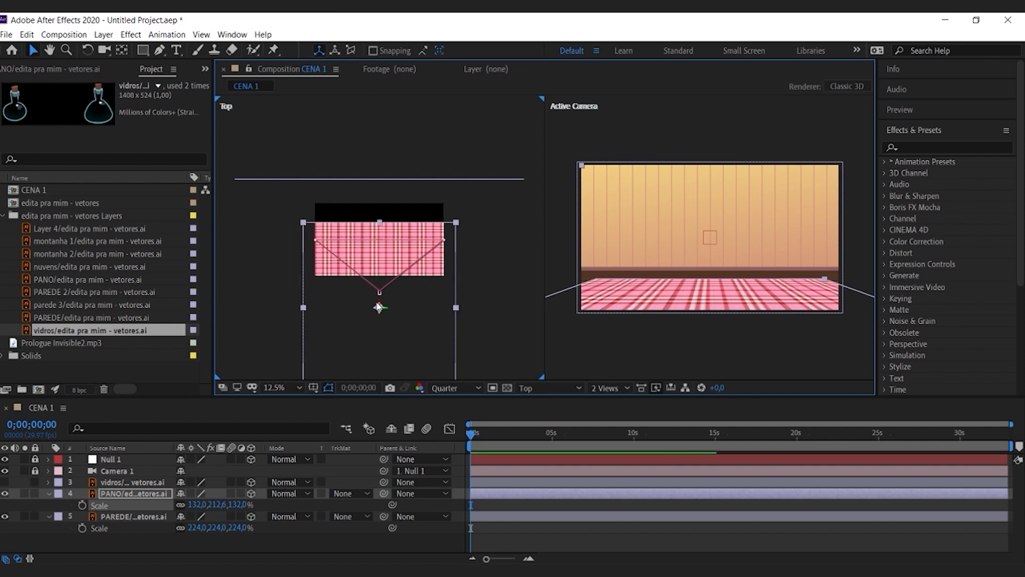
{"action": "left_click_drag", "start_coordinate": [379, 307], "coordinate": [380, 291]}
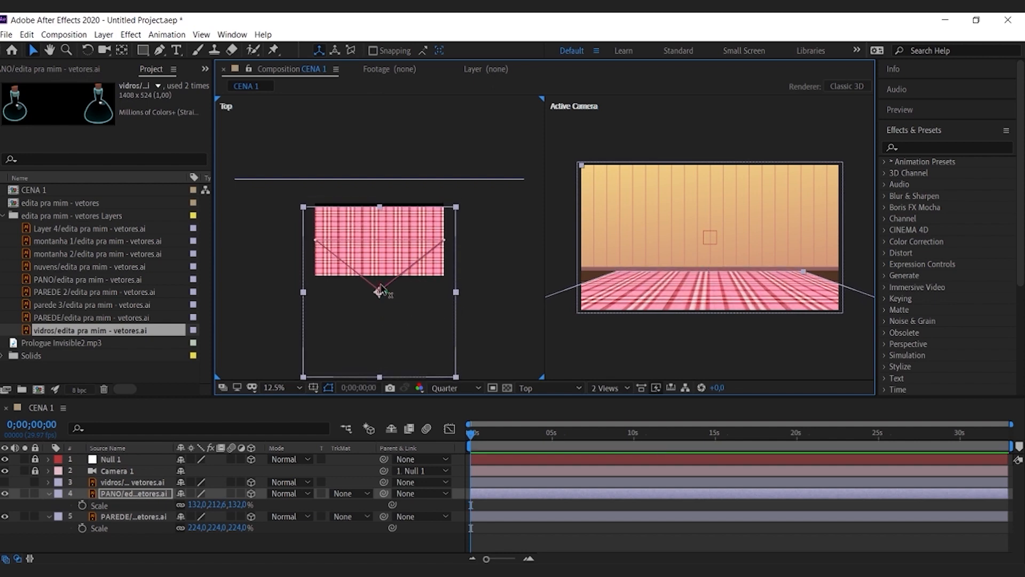
{"action": "left_click", "coordinate": [113, 544]}
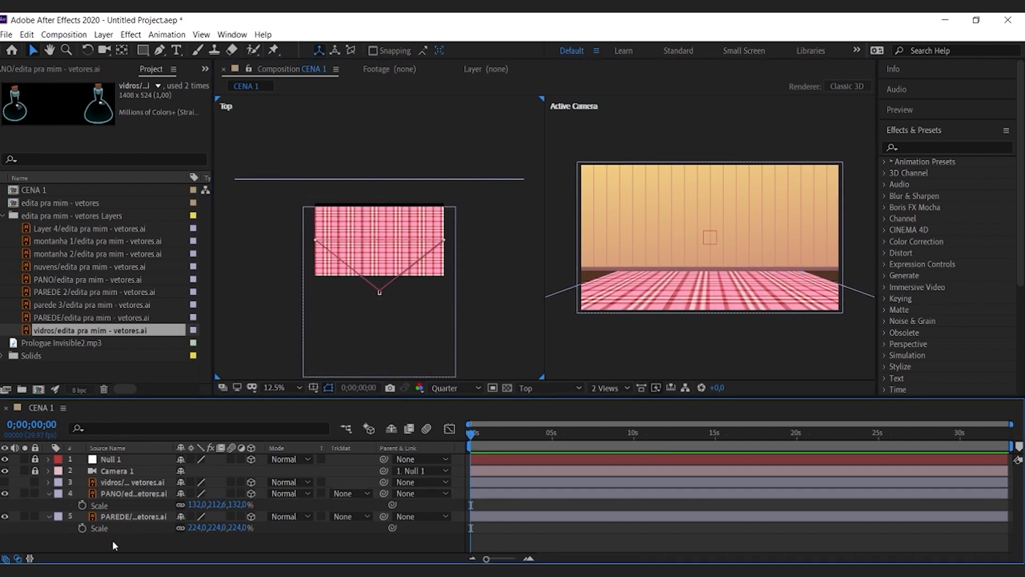
Step: Show the vidros layer, scale it to 81%, and move the bottles down and toward the camera, in front of the cloth
{"action": "left_click", "coordinate": [5, 481]}
{"action": "left_click", "coordinate": [115, 482]}
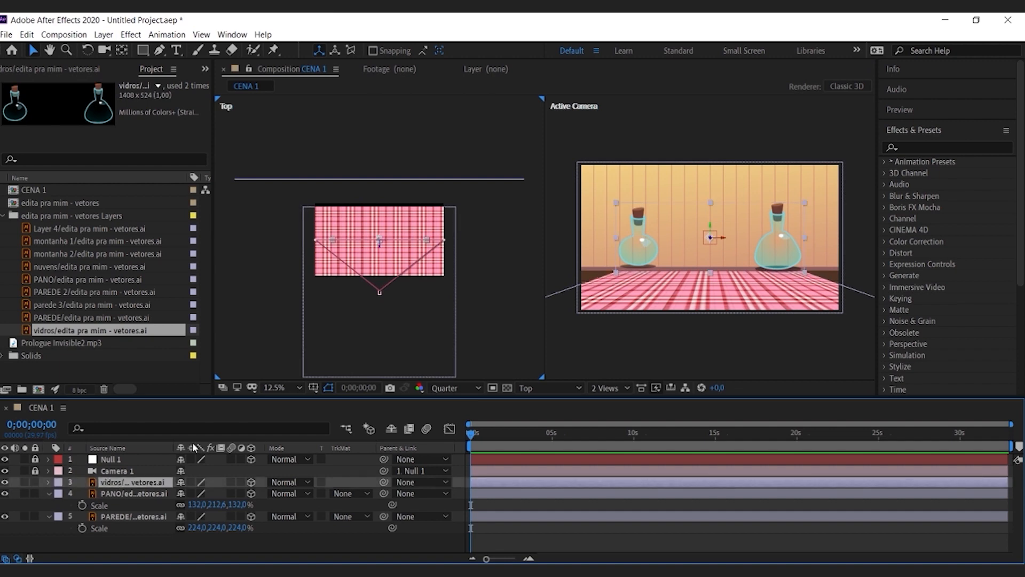
{"action": "left_click_drag", "start_coordinate": [715, 246], "coordinate": [706, 277]}
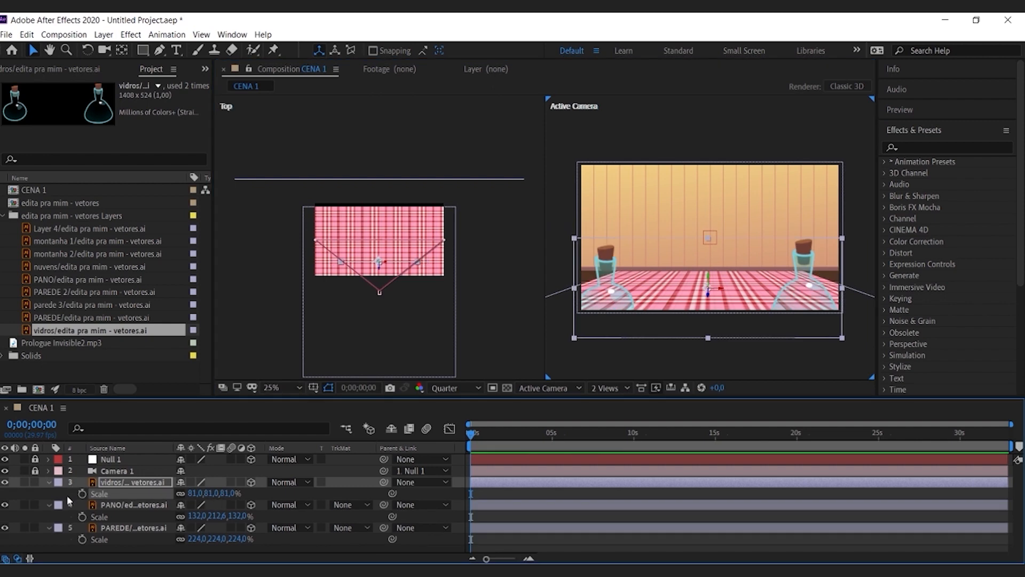
{"action": "left_click", "coordinate": [73, 494]}
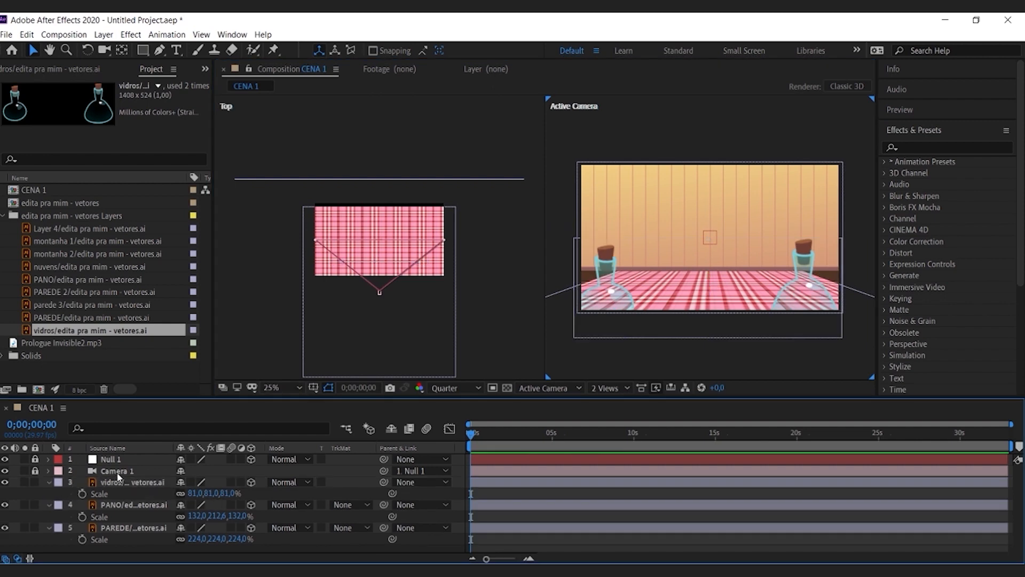
Step: Apply Gaussian Blur to the vidros layer with a Blurriness of 25.9
{"action": "left_click", "coordinate": [124, 481]}
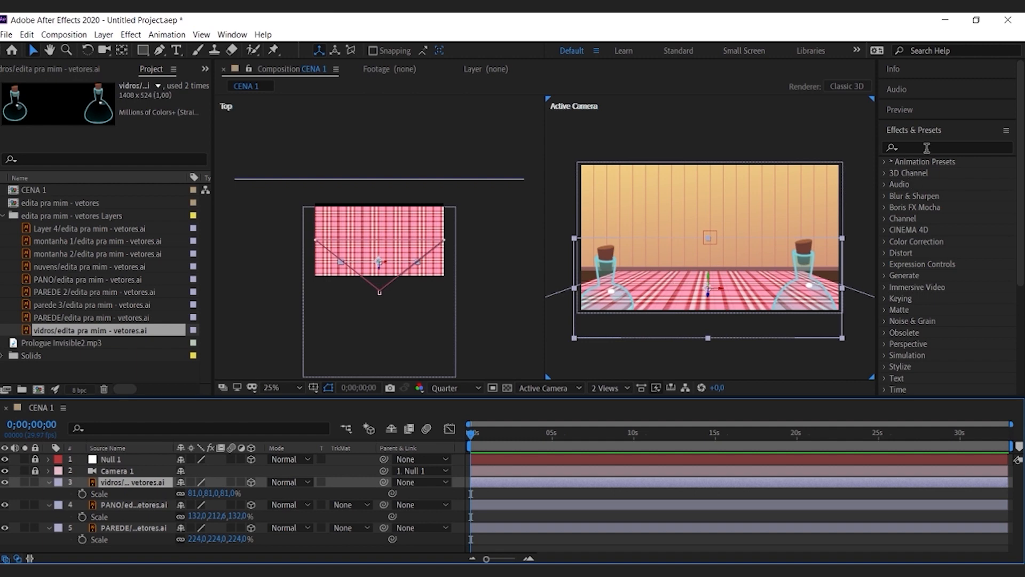
{"action": "left_click", "coordinate": [927, 147]}
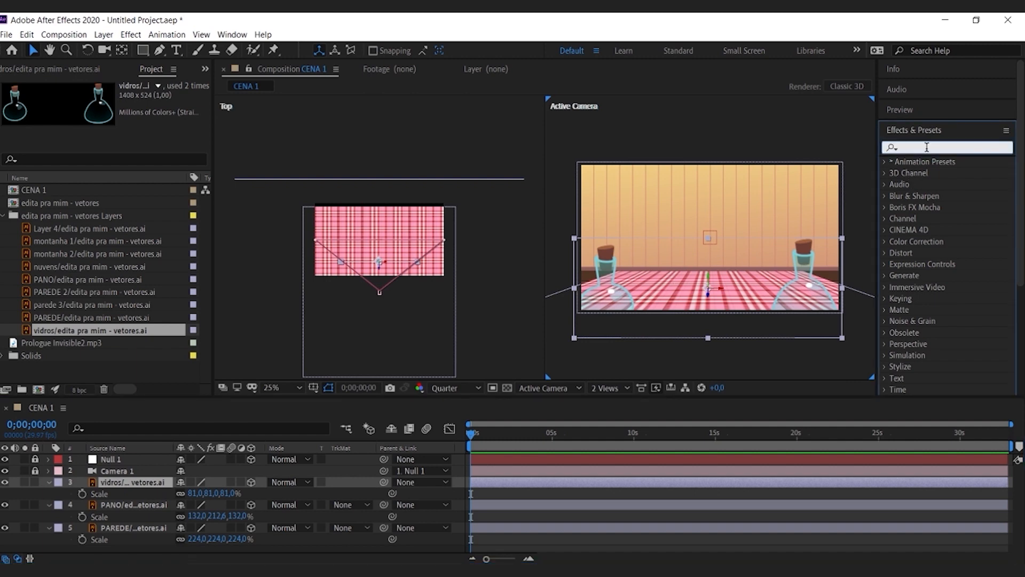
{"action": "type", "text": "gaus"}
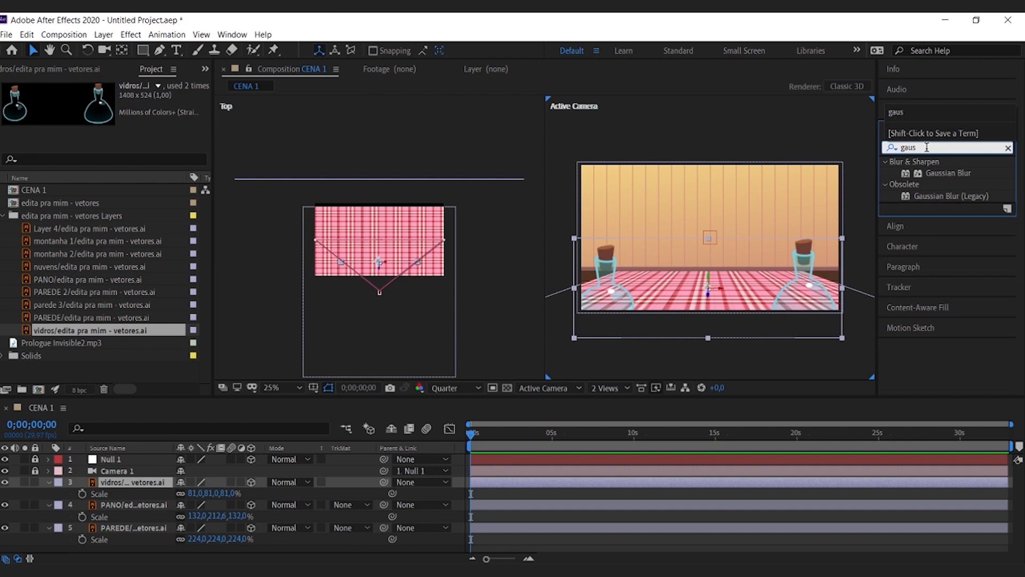
{"action": "left_click_drag", "start_coordinate": [948, 172], "coordinate": [813, 301]}
{"action": "left_click_drag", "start_coordinate": [120, 108], "coordinate": [297, 110]}
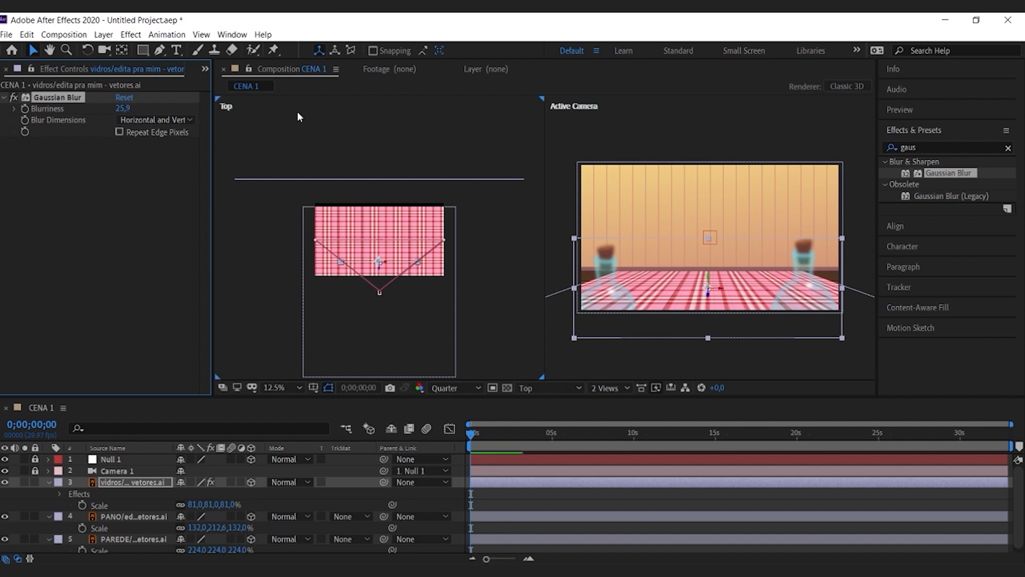
Step: Return the composition viewer to a single Active Camera view and inspect the blurred bottles up close
{"action": "left_click", "coordinate": [572, 206]}
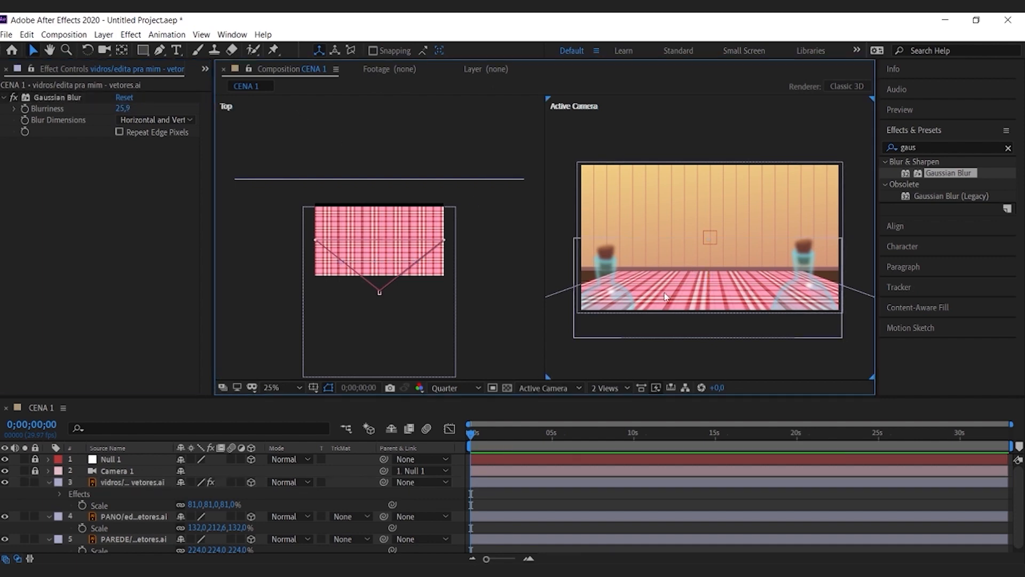
{"action": "left_click", "coordinate": [609, 387]}
{"action": "left_click", "coordinate": [614, 420]}
{"action": "scroll", "coordinate": [504, 337], "scroll_direction": "up", "scroll_amount": 2}
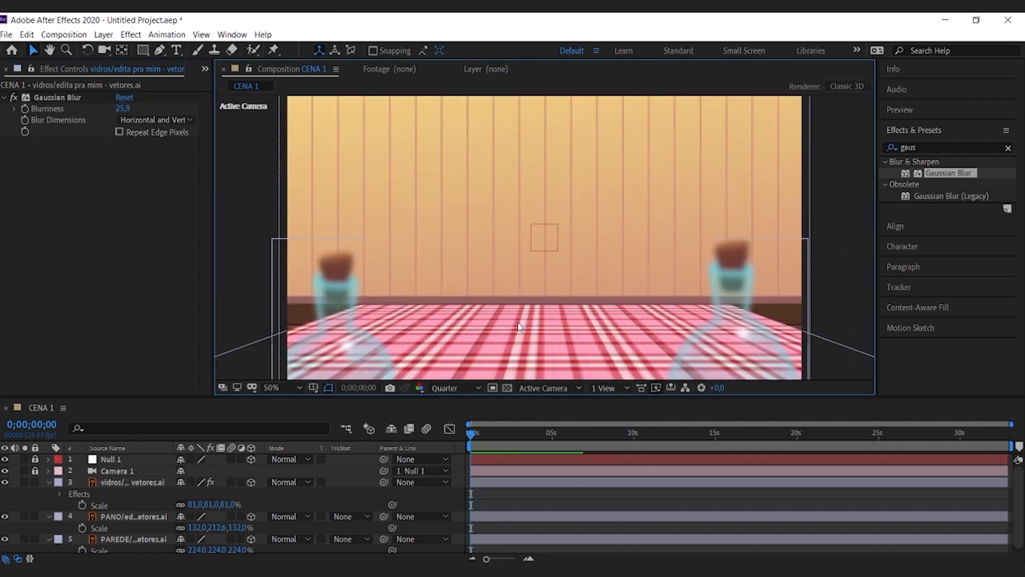
{"action": "scroll", "coordinate": [534, 286], "scroll_direction": "down", "scroll_amount": 2}
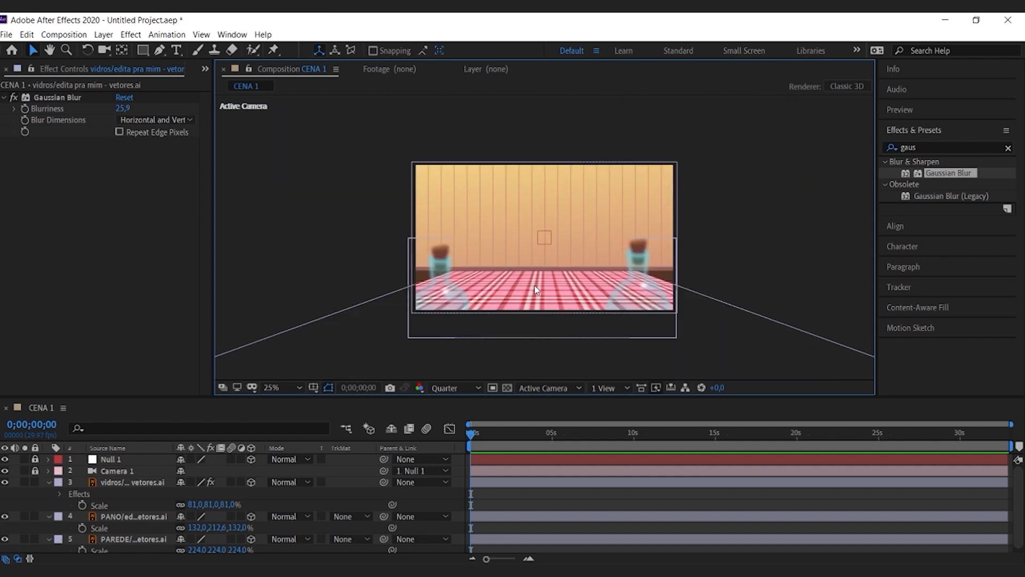
Step: Unlock Null 1 and keyframe its position at 0;00;04;07 as 960, 261, 371 to push the camera toward the wall
{"action": "left_click", "coordinate": [35, 459]}
{"action": "left_click", "coordinate": [93, 460]}
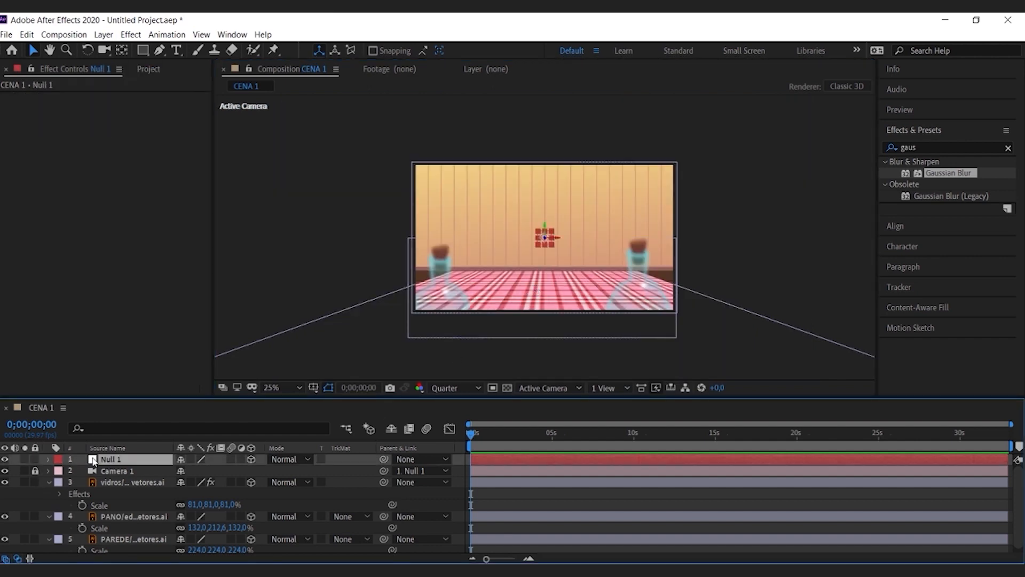
{"action": "key", "text": "p"}
{"action": "left_click", "coordinate": [539, 433]}
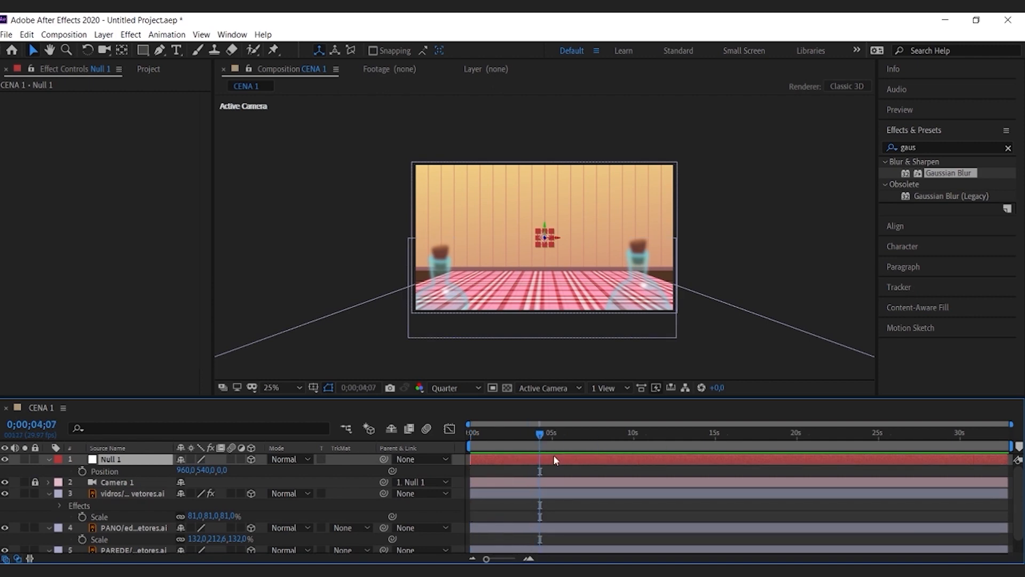
{"action": "left_click", "coordinate": [82, 473]}
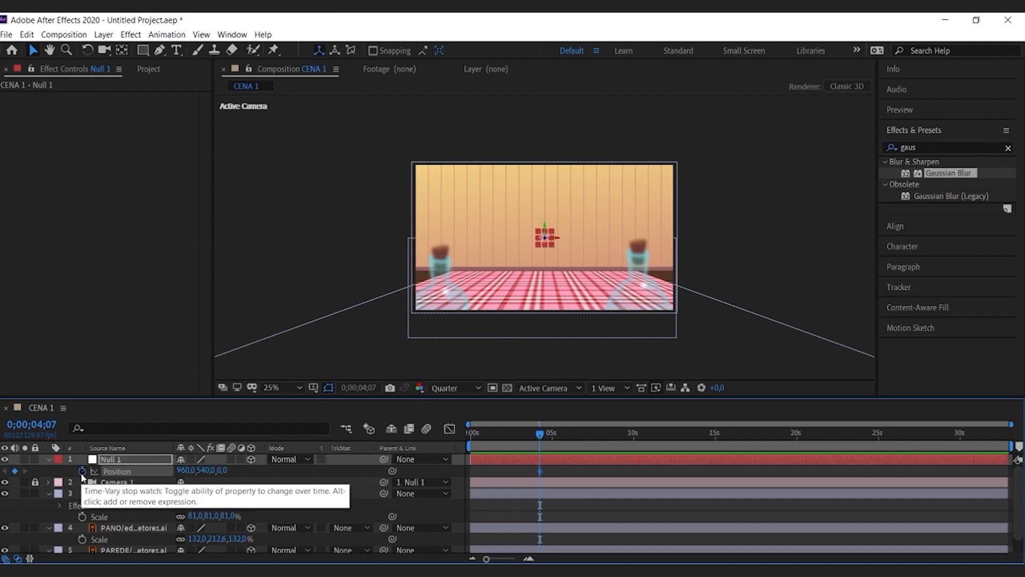
{"action": "left_click_drag", "start_coordinate": [223, 470], "coordinate": [256, 470]}
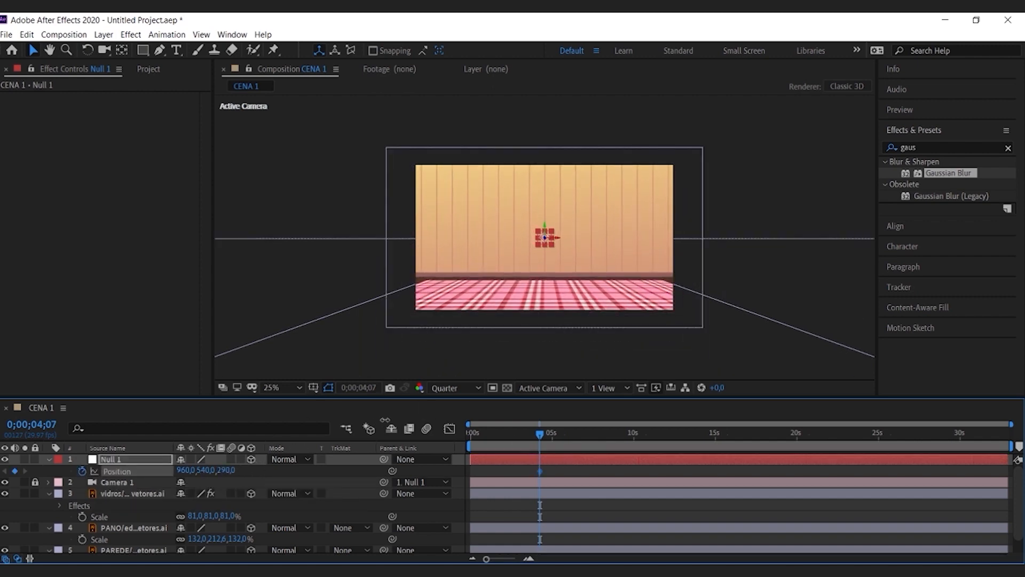
{"action": "left_click_drag", "start_coordinate": [385, 420], "coordinate": [428, 421]}
{"action": "left_click_drag", "start_coordinate": [204, 470], "coordinate": [3, 472]}
Step: Keyframe Null 1's position at 0;00;00;00 as 960, 579, 13, and move the second keyframe to the layer's end with Easy Ease
{"action": "left_click_drag", "start_coordinate": [538, 434], "coordinate": [443, 439]}
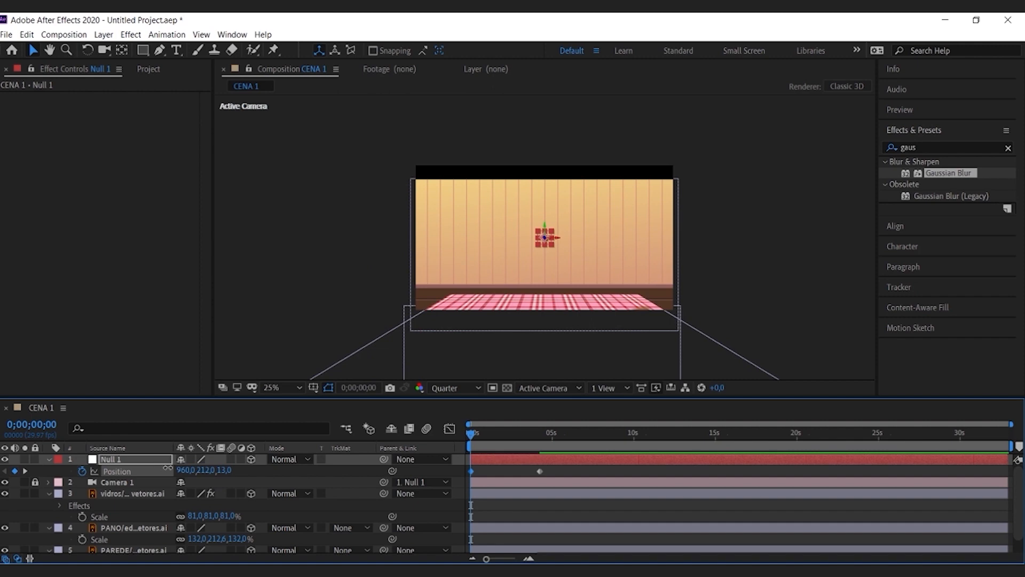
{"action": "left_click_drag", "start_coordinate": [205, 471], "coordinate": [485, 401]}
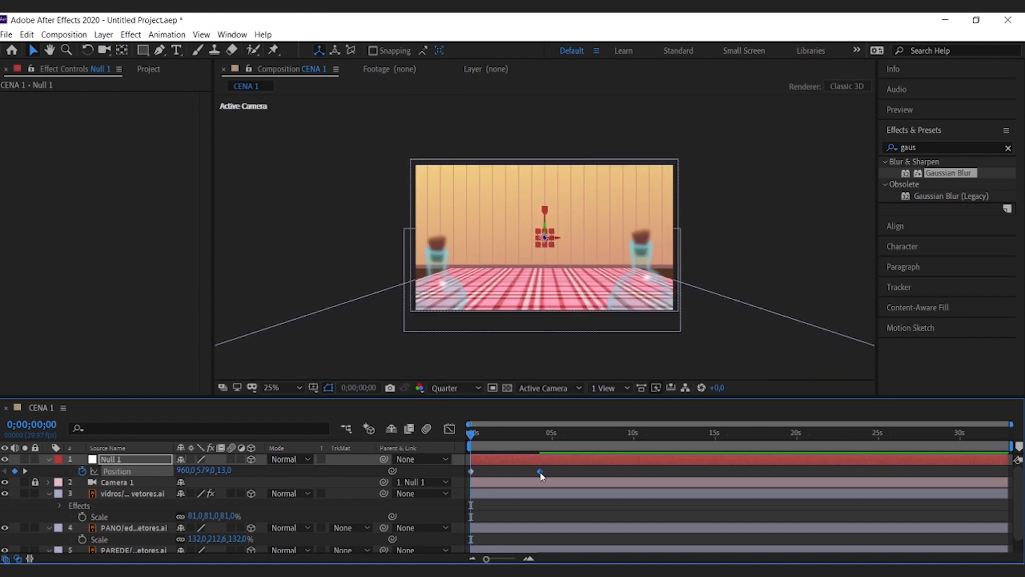
{"action": "left_click_drag", "start_coordinate": [540, 472], "coordinate": [1005, 465]}
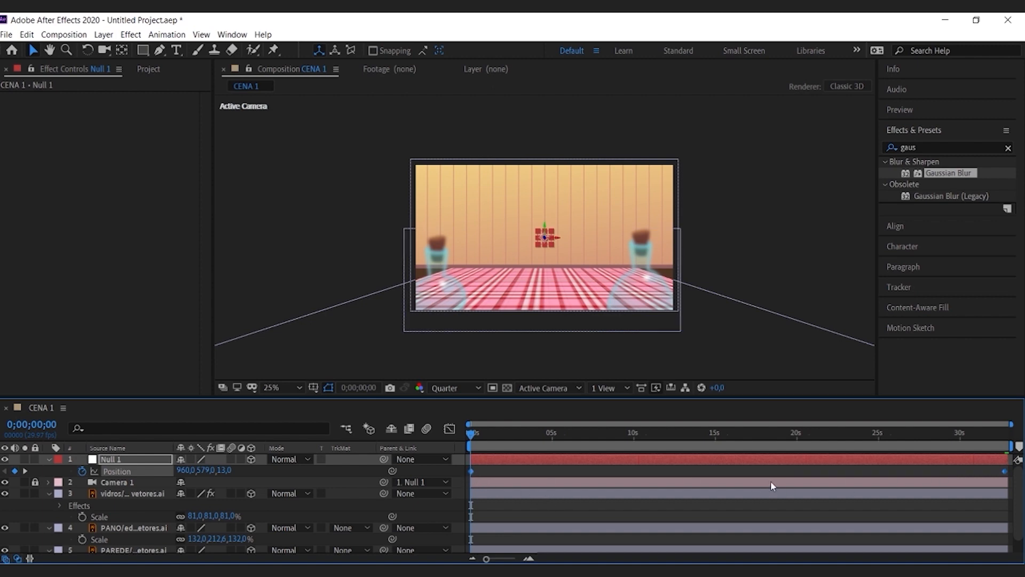
{"action": "key", "text": "F9"}
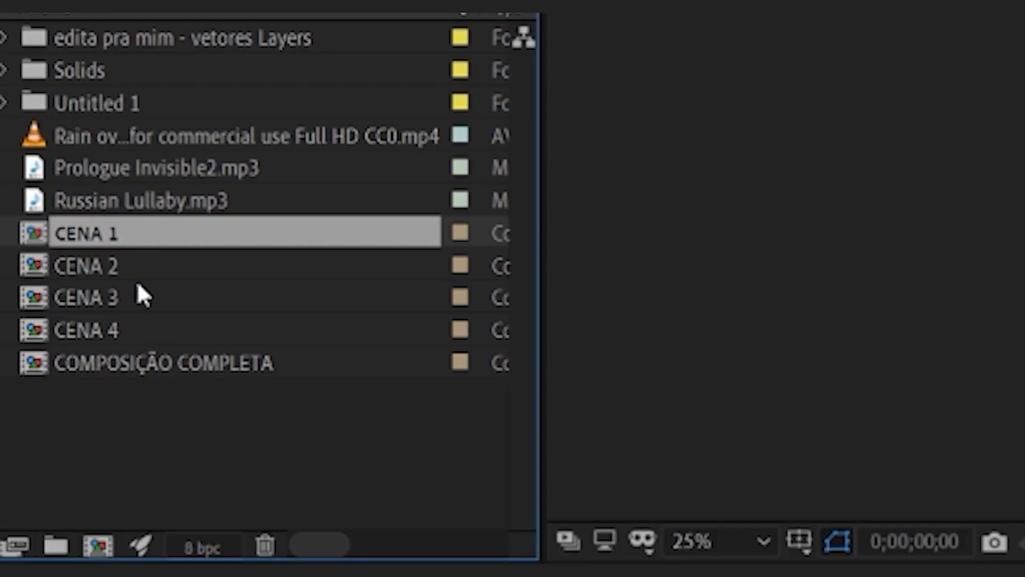
Step: Open CENA 2 from the COMPOSIÇÃO COMPLETA project and scrub through it to review the PAREDE 2 layer's movement
{"action": "left_click", "coordinate": [172, 365]}
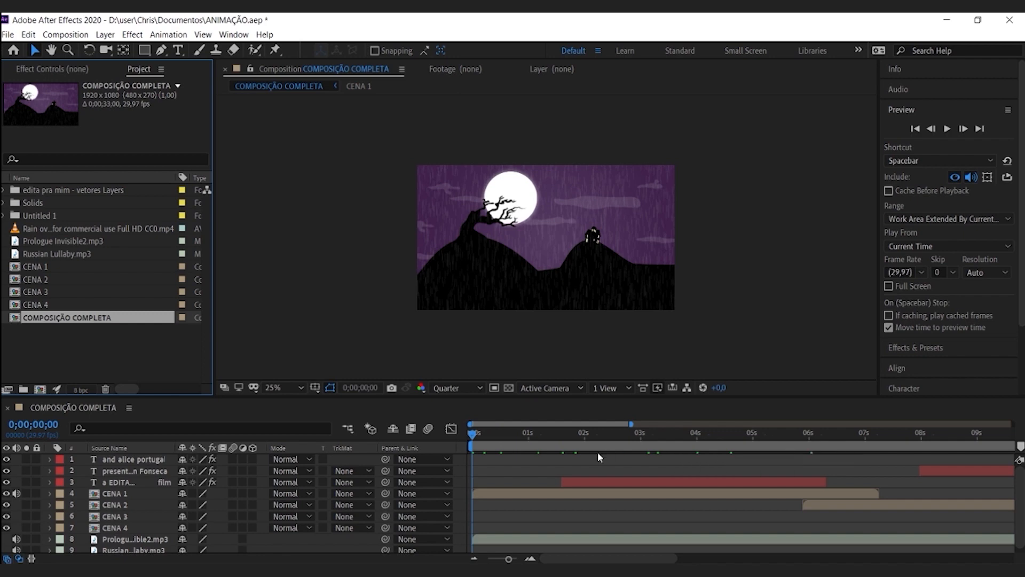
{"action": "double_click", "coordinate": [108, 504]}
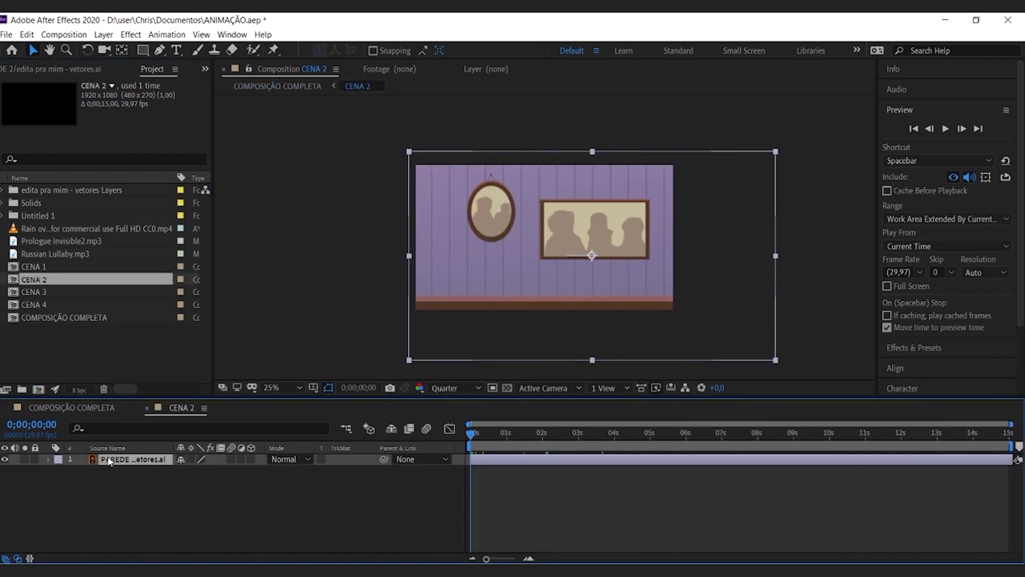
{"action": "key", "text": "alt+shift+p"}
{"action": "key", "text": "s"}
{"action": "left_click_drag", "start_coordinate": [471, 434], "coordinate": [1011, 446]}
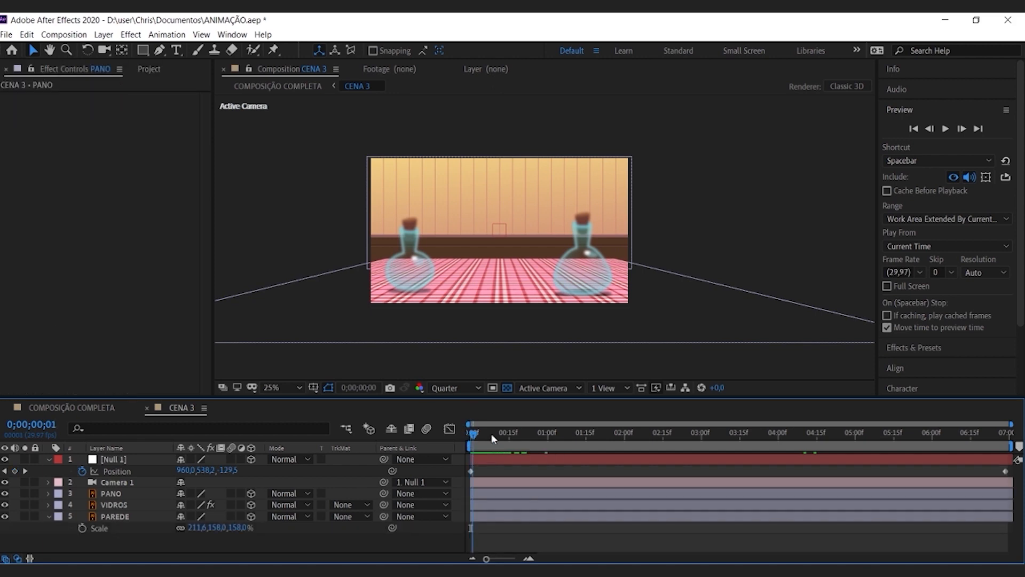
Step: Scrub through CENA 3 to review its null-driven camera move over the bottles and cloth
{"action": "left_click_drag", "start_coordinate": [491, 433], "coordinate": [778, 431]}
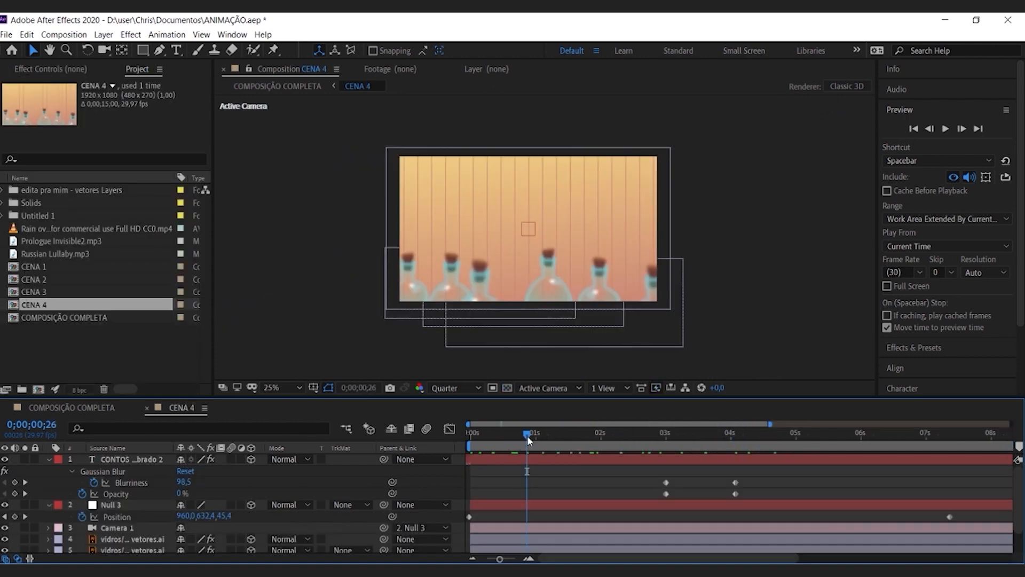
{"action": "left_click_drag", "start_coordinate": [527, 434], "coordinate": [425, 433]}
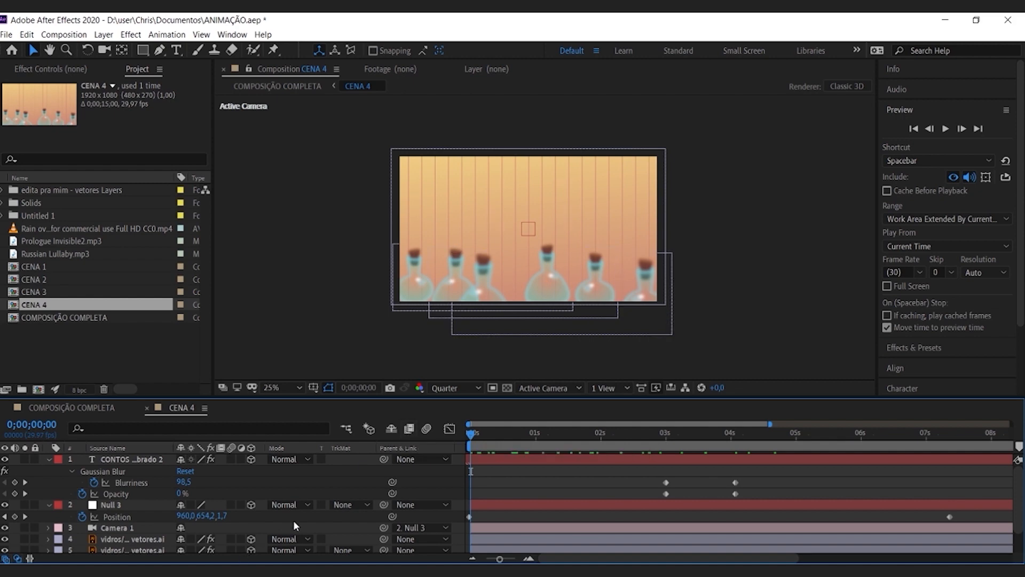
Step: Scrub through CENA 4 to 0;00;04;13 to review the camera move over the bottle layers and the title's entrance
{"action": "left_click", "coordinate": [130, 539]}
{"action": "scroll", "coordinate": [131, 539], "scroll_direction": "down", "scroll_amount": 2}
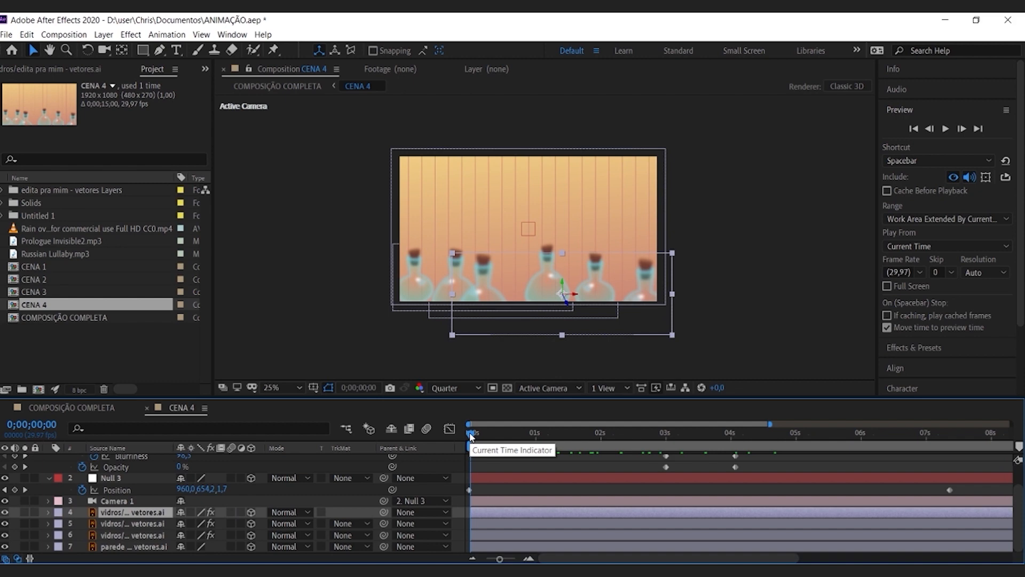
{"action": "left_click_drag", "start_coordinate": [469, 436], "coordinate": [386, 435]}
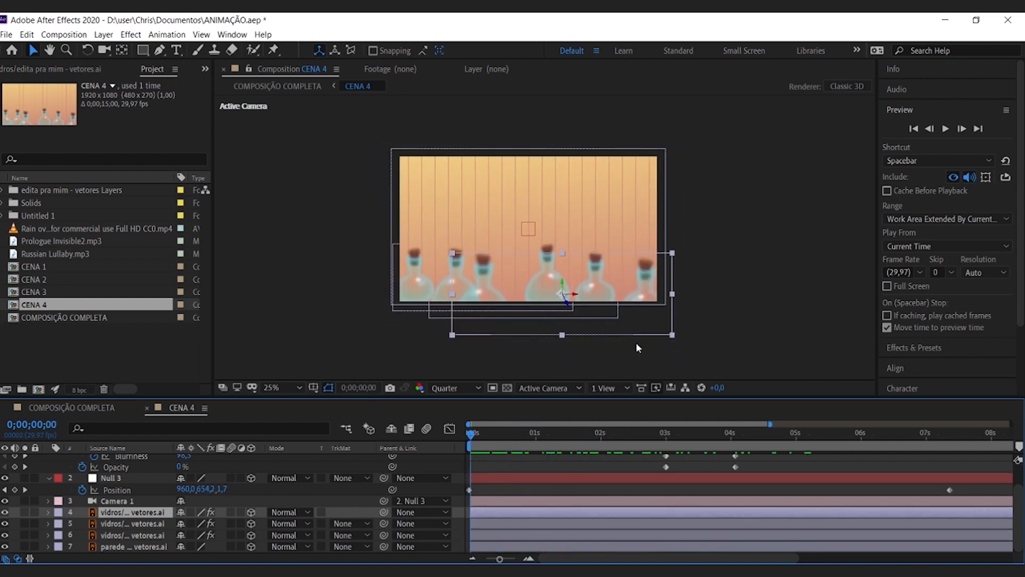
{"action": "left_click", "coordinate": [560, 433]}
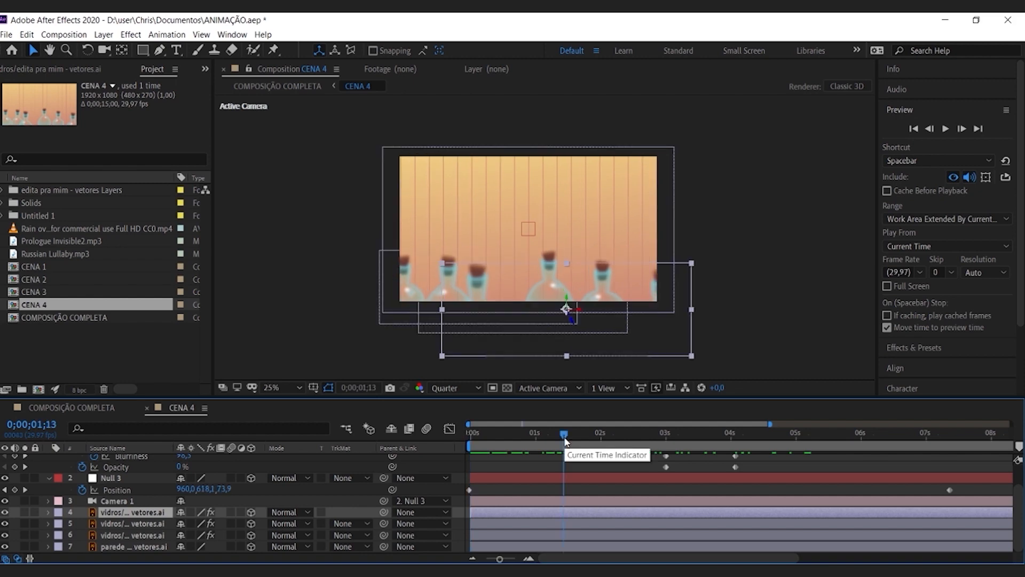
{"action": "left_click_drag", "start_coordinate": [566, 433], "coordinate": [759, 426]}
Step: Select the title text layer, look closely at its lettering, and show the list of effects applied to it
{"action": "scroll", "coordinate": [163, 468], "scroll_direction": "up", "scroll_amount": 2}
{"action": "left_click", "coordinate": [120, 460]}
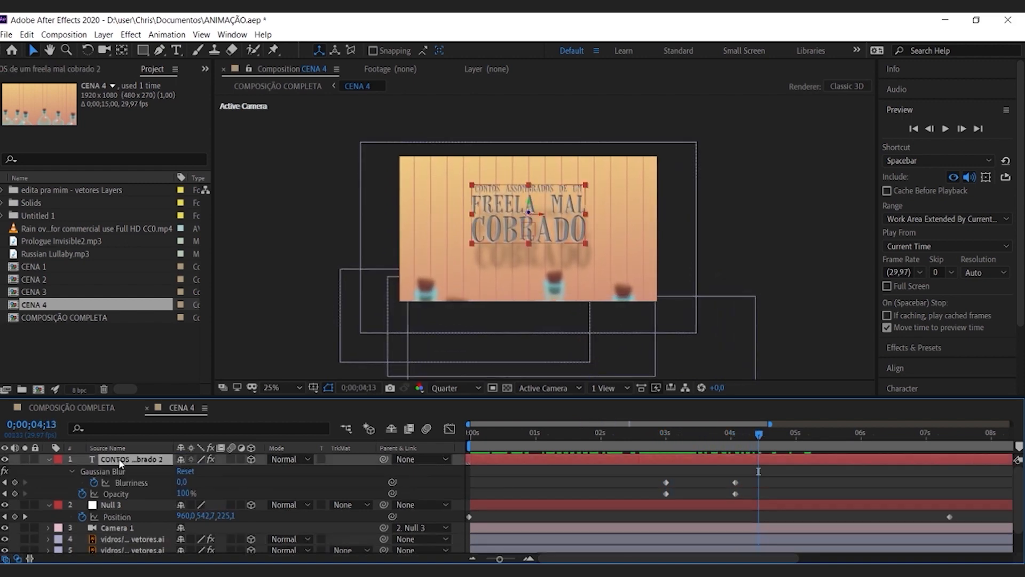
{"action": "scroll", "coordinate": [505, 235], "scroll_direction": "up", "scroll_amount": 4}
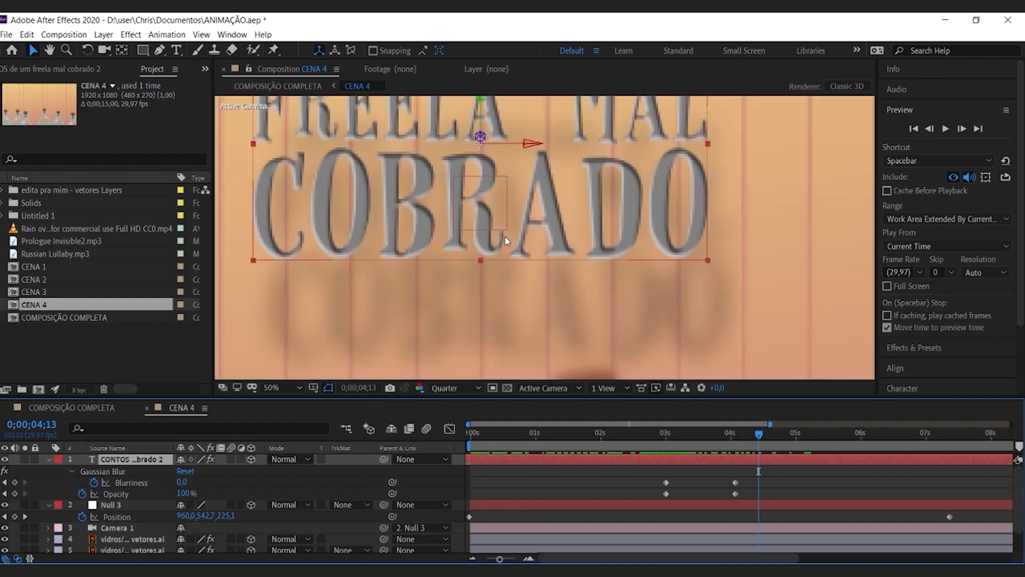
{"action": "scroll", "coordinate": [489, 238], "scroll_direction": "down", "scroll_amount": 2}
{"action": "left_click", "coordinate": [82, 69]}
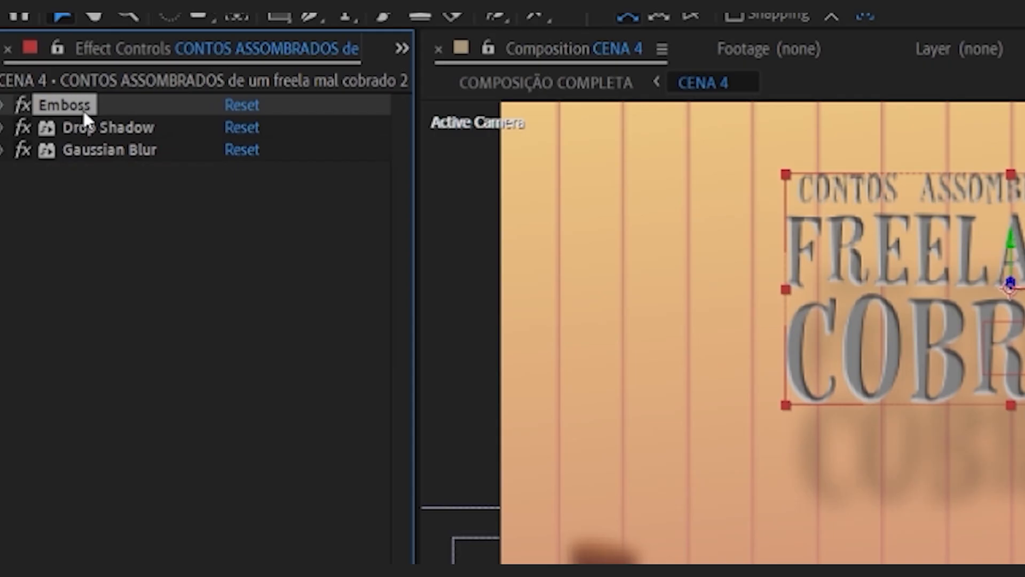
{"action": "left_click", "coordinate": [111, 250]}
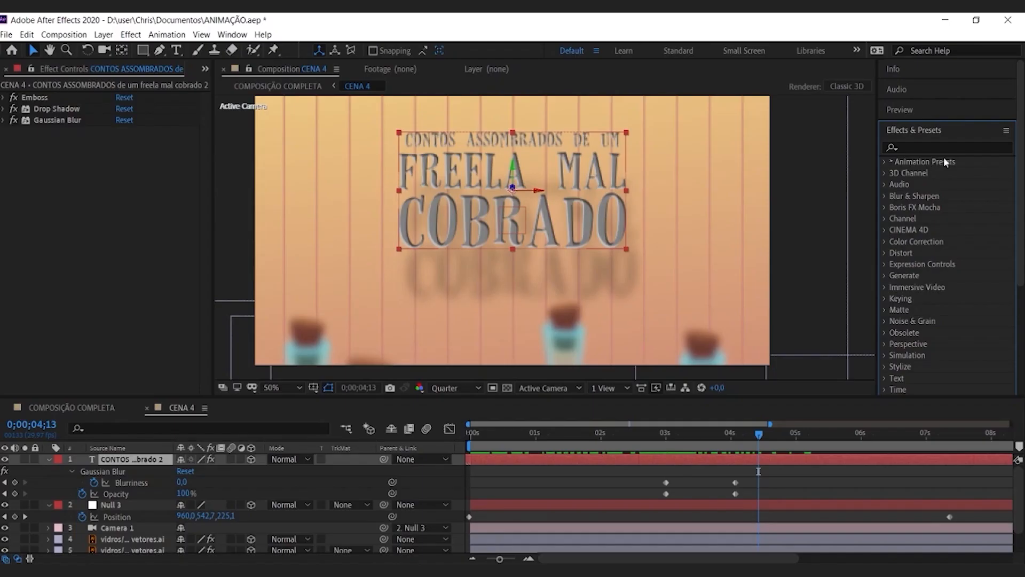
Step: Search the effects library for "emboss" and locate the Emboss effect in the Stylize category
{"action": "left_click", "coordinate": [950, 148]}
{"action": "type", "text": "emb"}
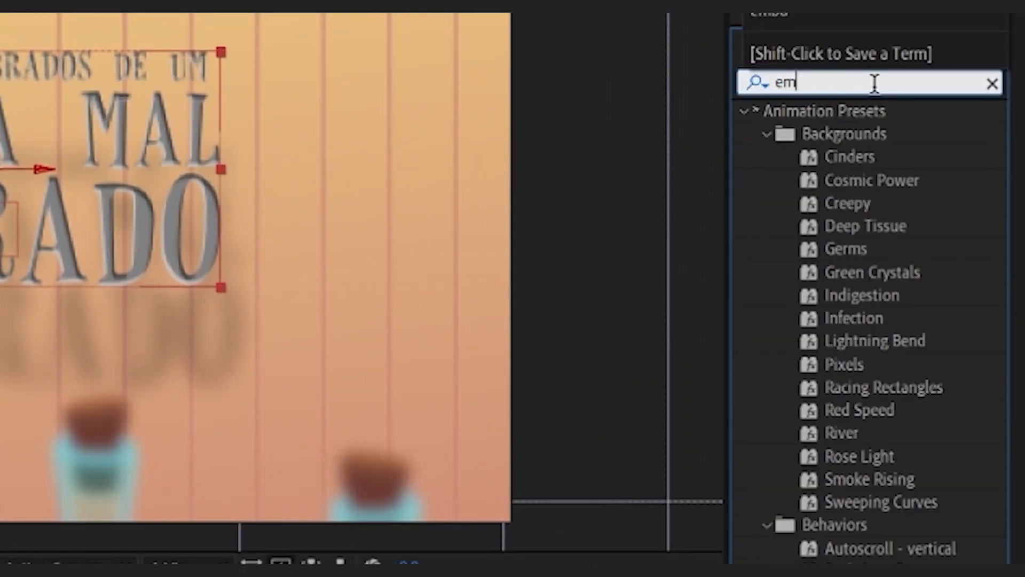
{"action": "type", "text": "oss"}
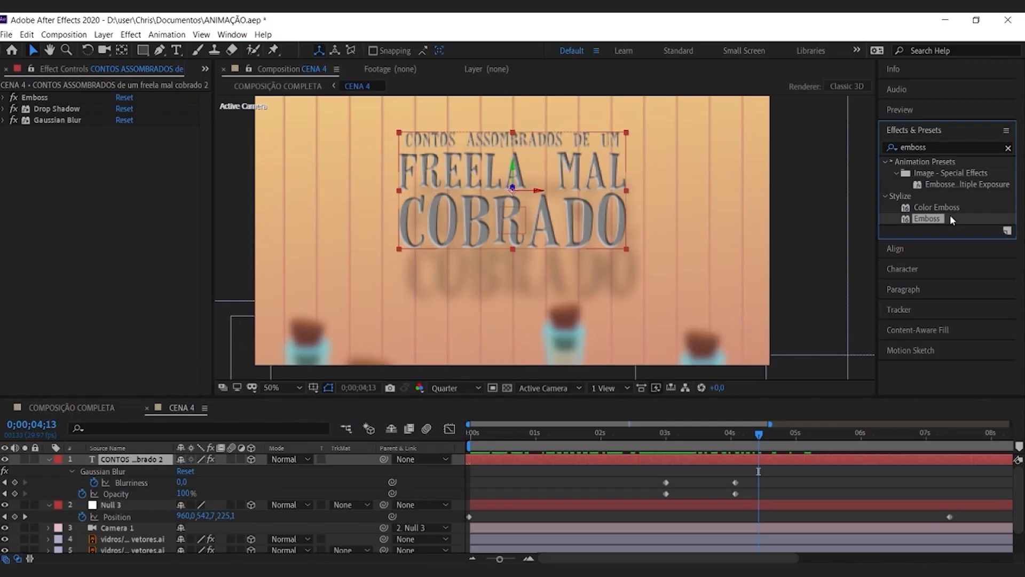
{"action": "mouse_move", "coordinate": [950, 216]}
{"action": "left_mouse_down"}
{"action": "mouse_move", "coordinate": [526, 195]}
{"action": "mouse_move", "coordinate": [767, 193]}
{"action": "mouse_move", "coordinate": [937, 216]}
{"action": "left_mouse_up"}
Step: Set the direction of the title's Emboss effect to 12° and try a relief of 18,80
{"action": "left_click", "coordinate": [3, 97]}
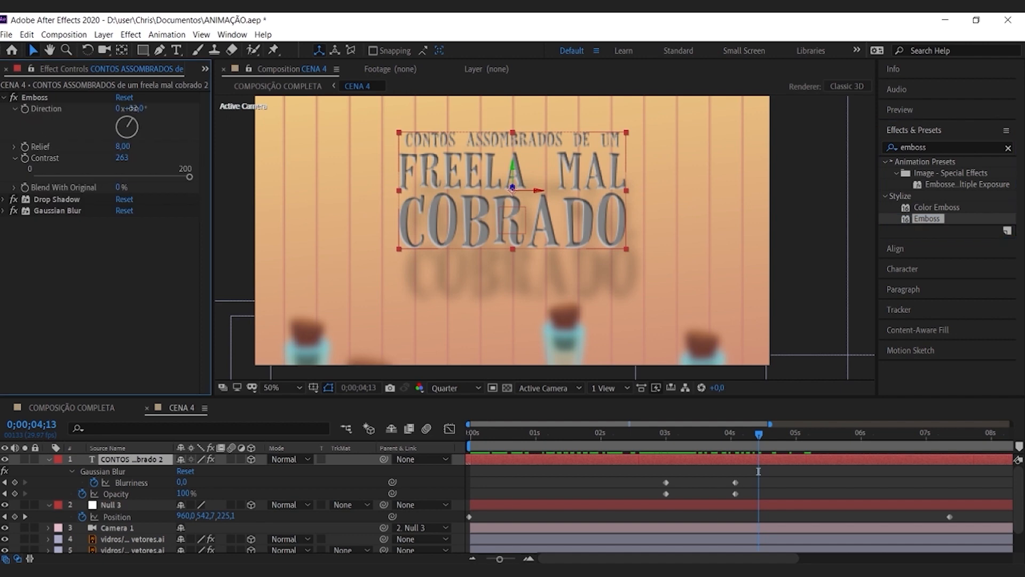
{"action": "mouse_move", "coordinate": [135, 110]}
{"action": "left_mouse_down"}
{"action": "mouse_move", "coordinate": [103, 109]}
{"action": "mouse_move", "coordinate": [164, 136]}
{"action": "mouse_move", "coordinate": [131, 110]}
{"action": "mouse_move", "coordinate": [148, 112]}
{"action": "mouse_move", "coordinate": [156, 117]}
{"action": "mouse_move", "coordinate": [133, 112]}
{"action": "mouse_move", "coordinate": [128, 126]}
{"action": "left_mouse_up"}
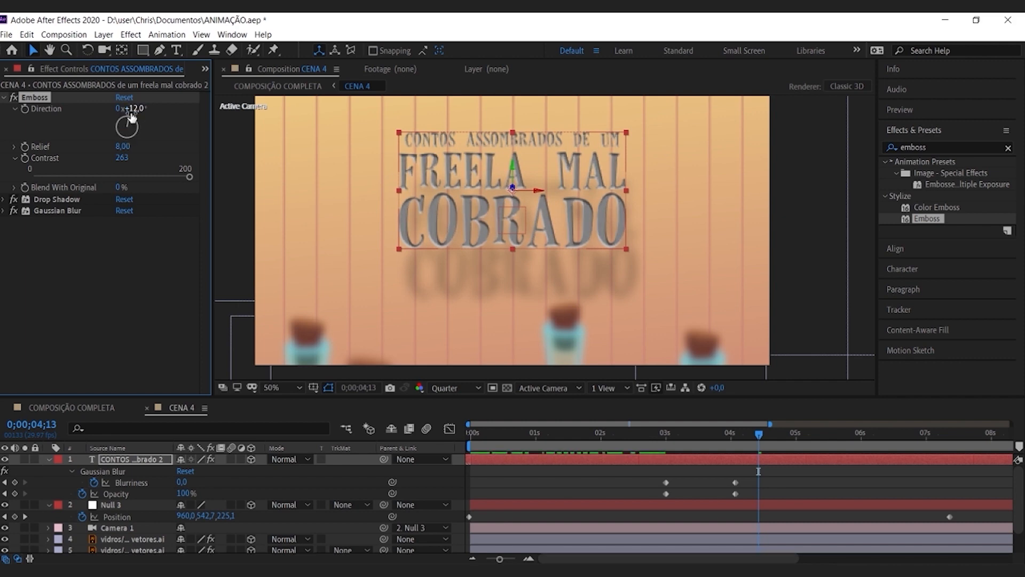
{"action": "left_click_drag", "start_coordinate": [136, 108], "coordinate": [175, 161]}
{"action": "key", "text": "ctrl+z"}
{"action": "key", "text": "ctrl+z"}
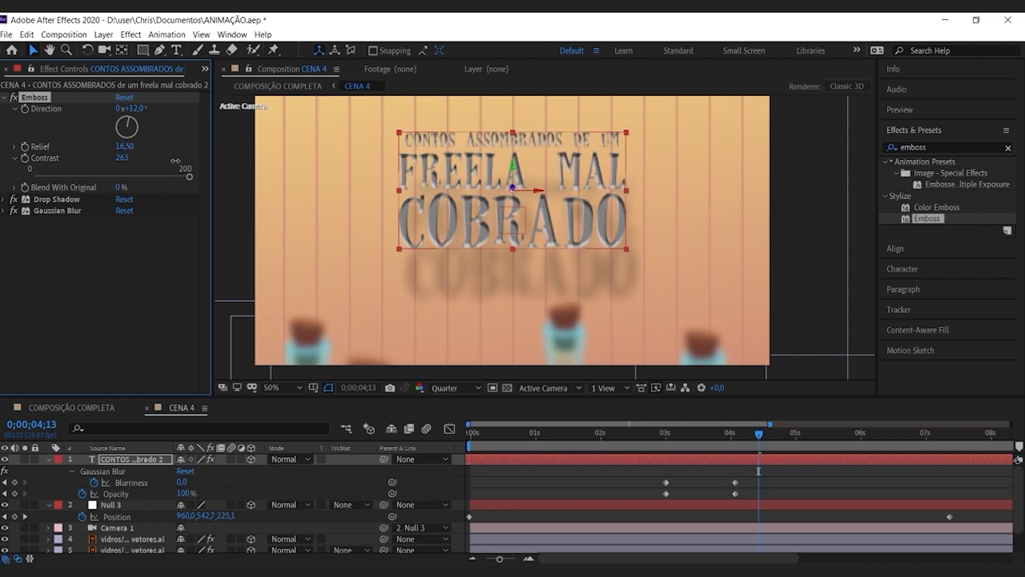
Step: Set the preview resolution to Full, inspect the embossed lettering up close, and undo the Emboss relief change
{"action": "left_click", "coordinate": [454, 388]}
{"action": "left_click", "coordinate": [443, 419]}
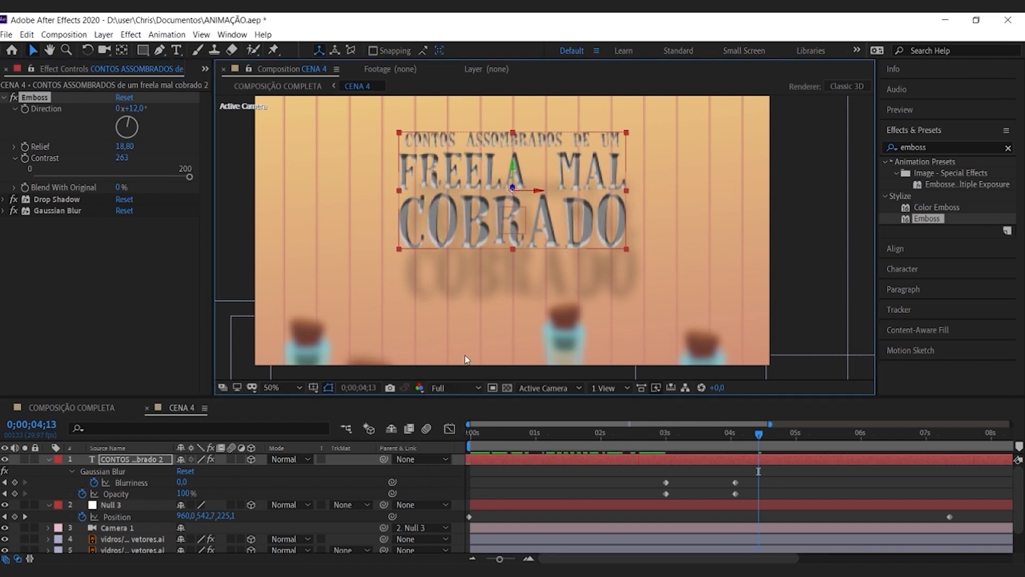
{"action": "scroll", "coordinate": [478, 240], "scroll_direction": "up", "scroll_amount": 4}
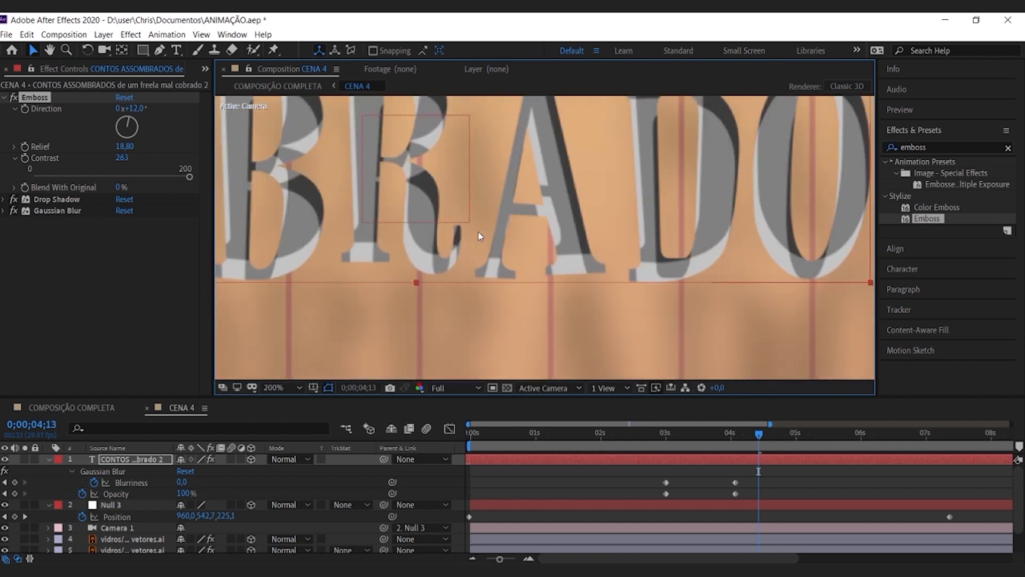
{"action": "scroll", "coordinate": [471, 212], "scroll_direction": "down", "scroll_amount": 2}
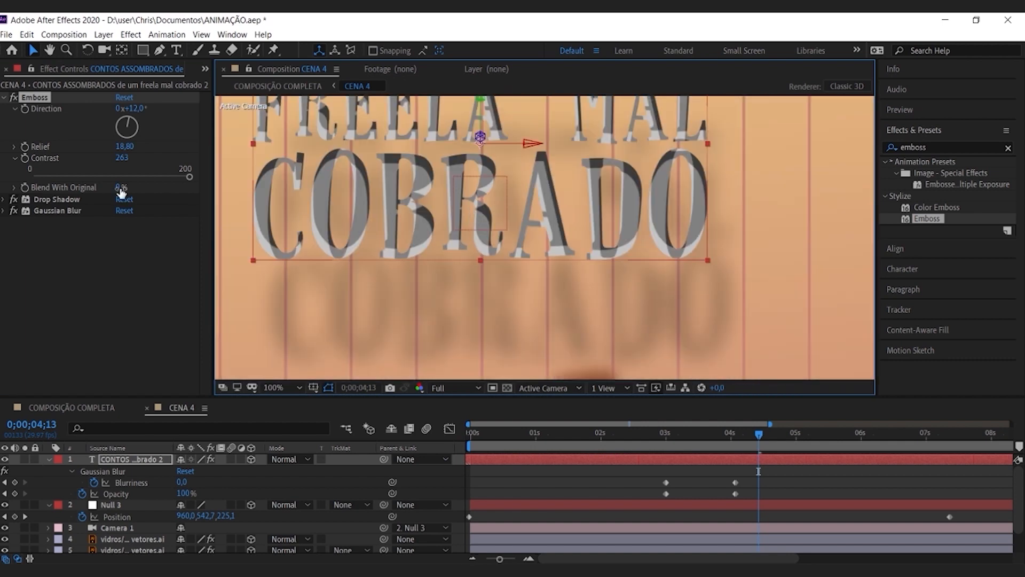
{"action": "key", "text": "ctrl+z"}
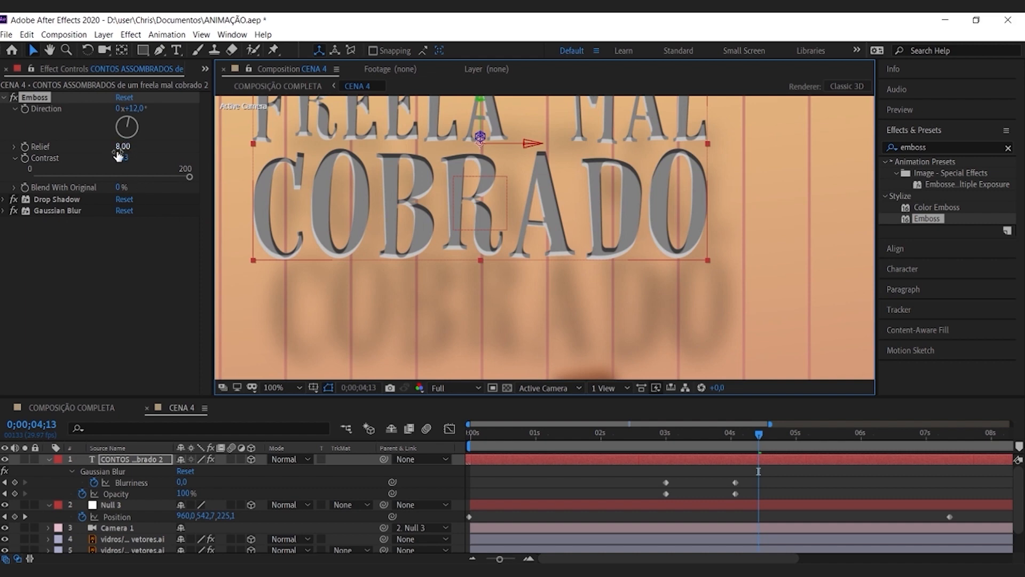
Step: Examine the Drop Shadow and Gaussian Blur settings of the title layer and their look in the preview
{"action": "left_click", "coordinate": [4, 98]}
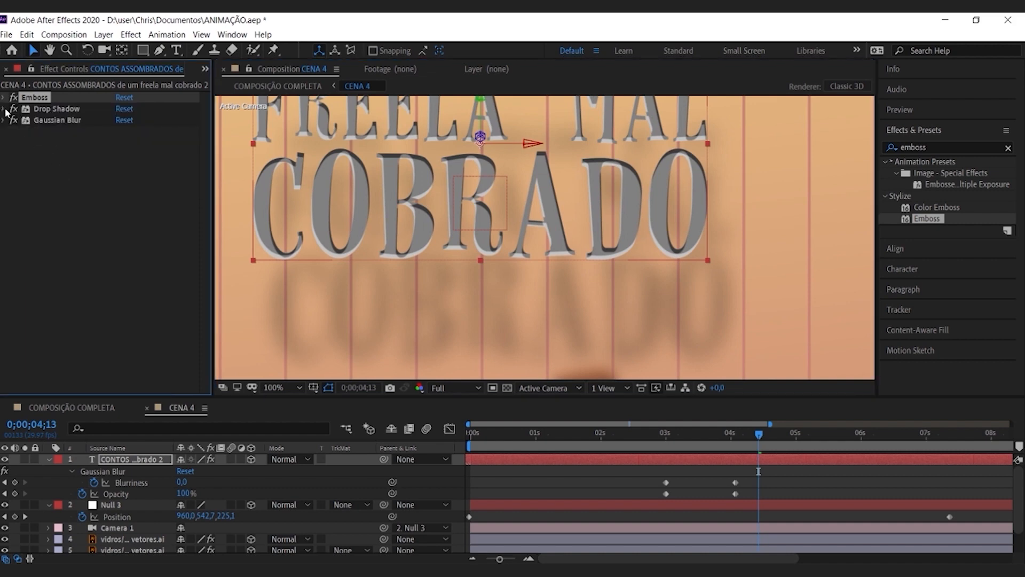
{"action": "left_click", "coordinate": [4, 109]}
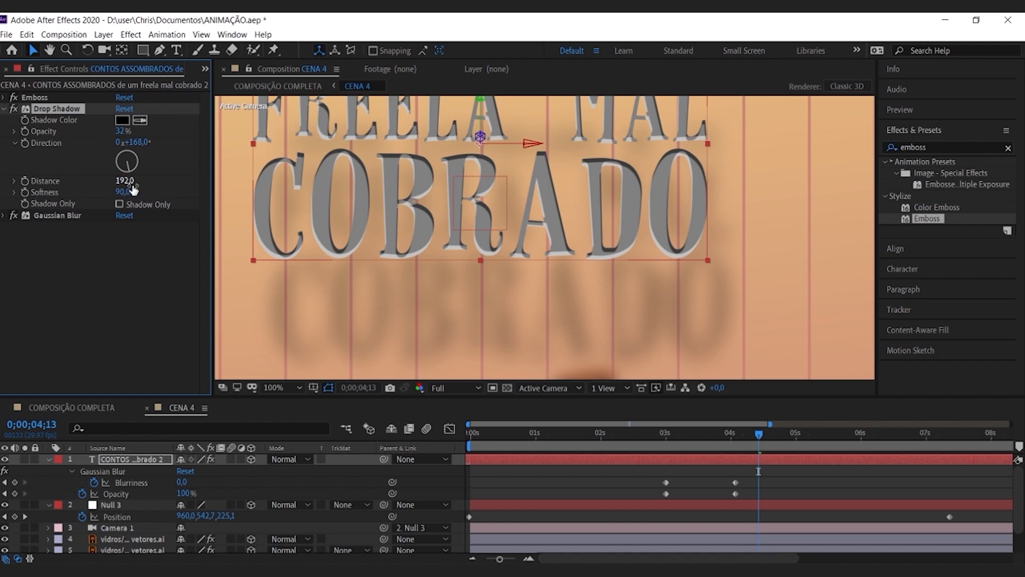
{"action": "key", "text": "comma"}
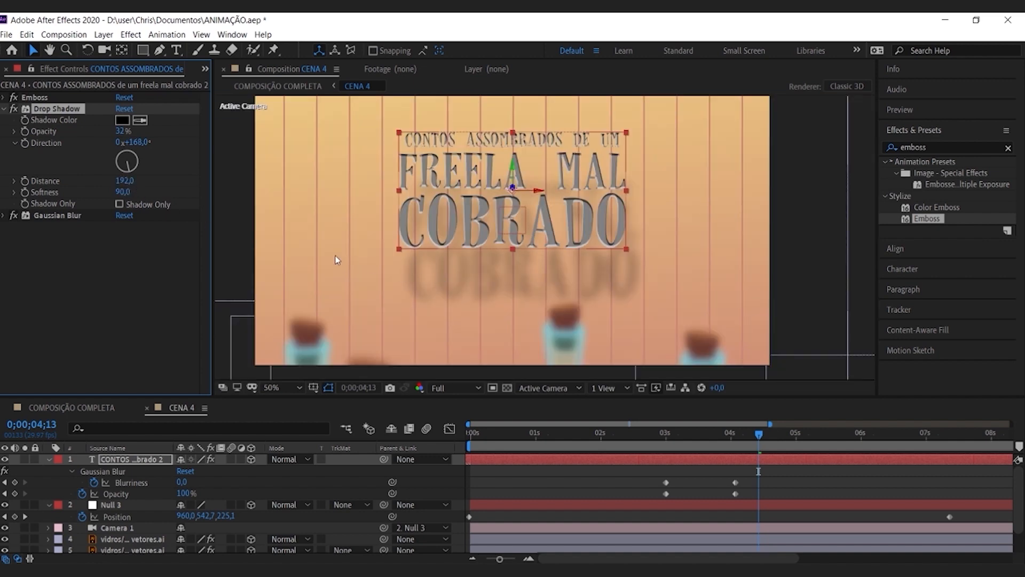
{"action": "left_click_drag", "start_coordinate": [117, 192], "coordinate": [148, 204]}
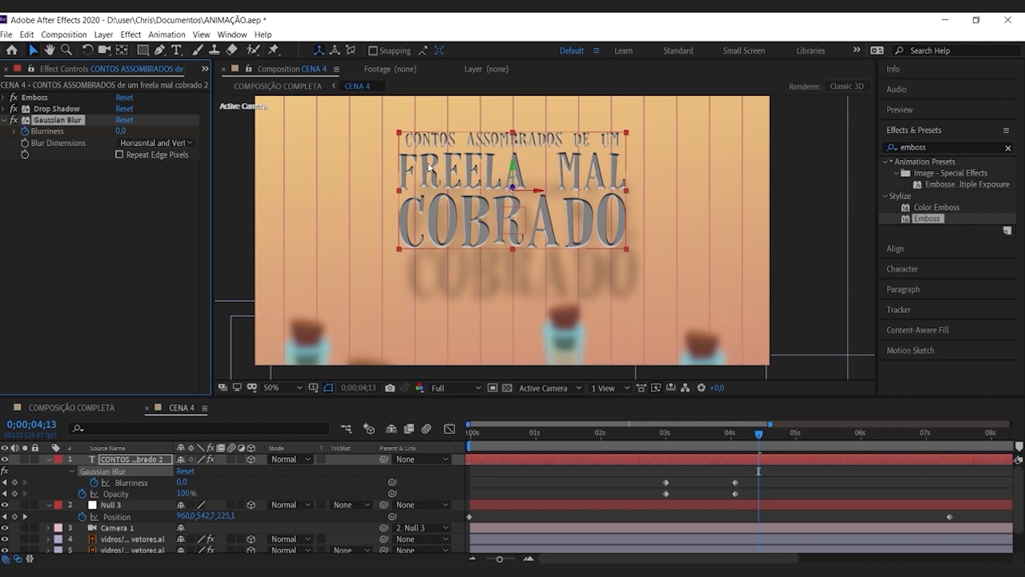
Step: Scrub across the title's opacity and blurriness keyframes, from 0;00;02;29 to 0;00;04;04, to review its fade-in
{"action": "mouse_move", "coordinate": [758, 437]}
{"action": "left_mouse_down"}
{"action": "mouse_move", "coordinate": [669, 438]}
{"action": "mouse_move", "coordinate": [767, 439]}
{"action": "left_mouse_up"}
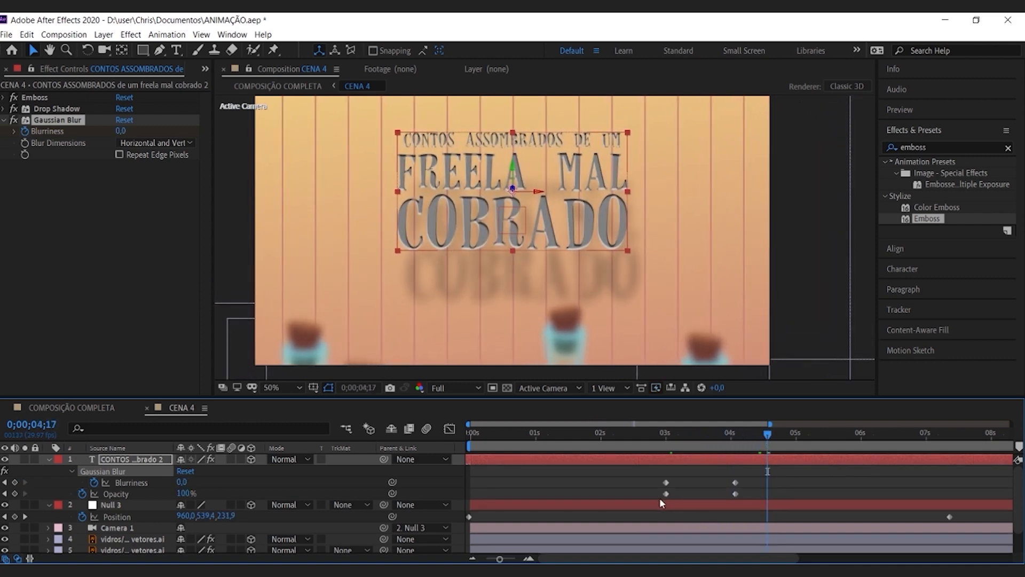
{"action": "left_click", "coordinate": [685, 496]}
{"action": "left_click_drag", "start_coordinate": [745, 501], "coordinate": [656, 488]}
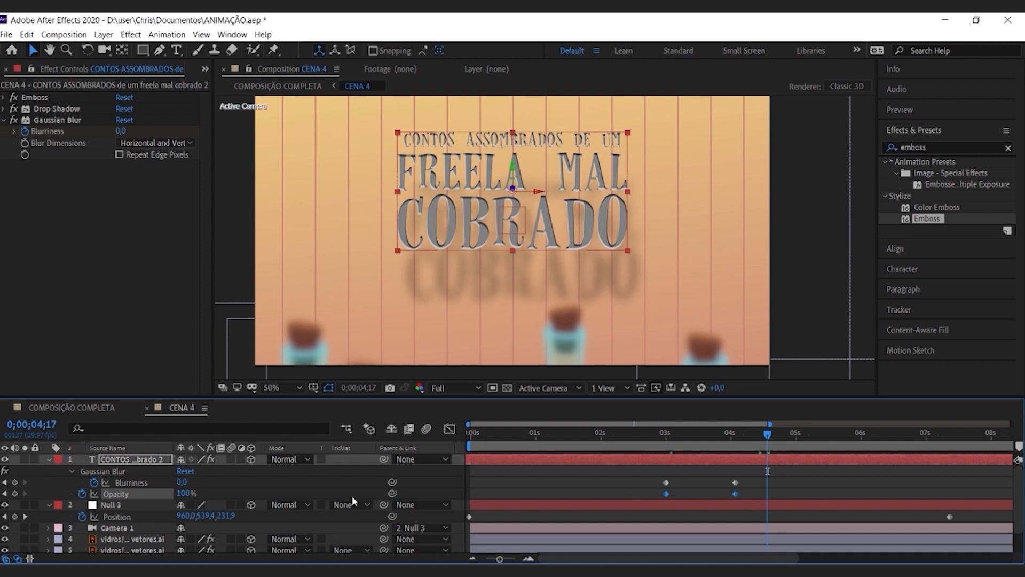
{"action": "left_click", "coordinate": [664, 435]}
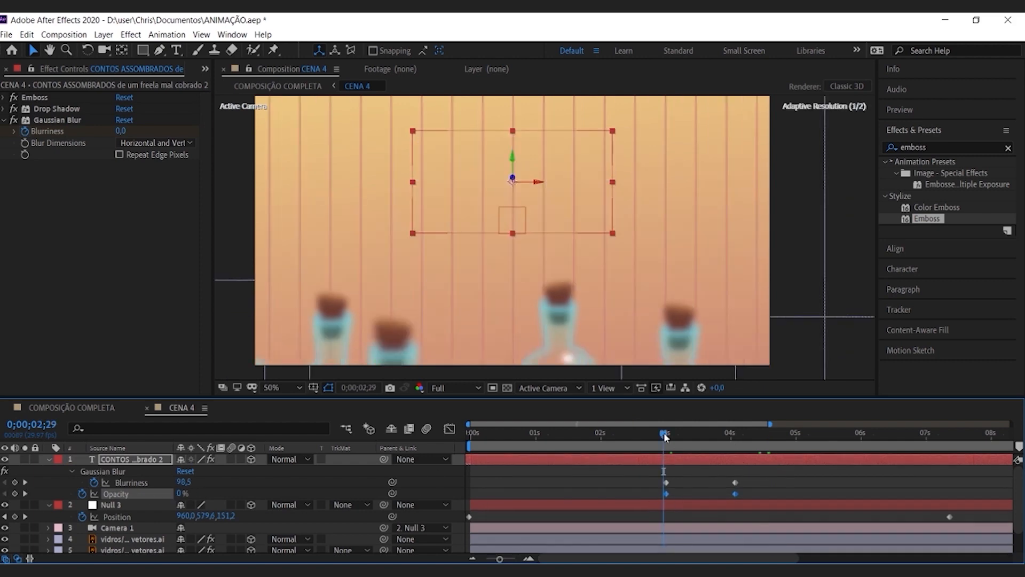
{"action": "left_click_drag", "start_coordinate": [667, 433], "coordinate": [739, 440]}
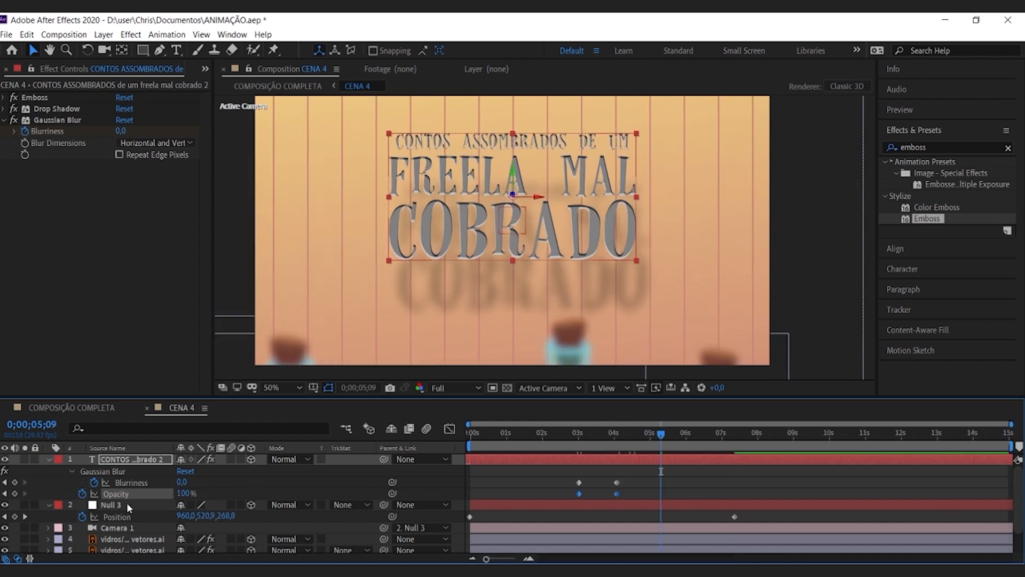
Step: Apply Easy Ease to both position keyframes of Null 3
{"action": "left_click", "coordinate": [127, 503]}
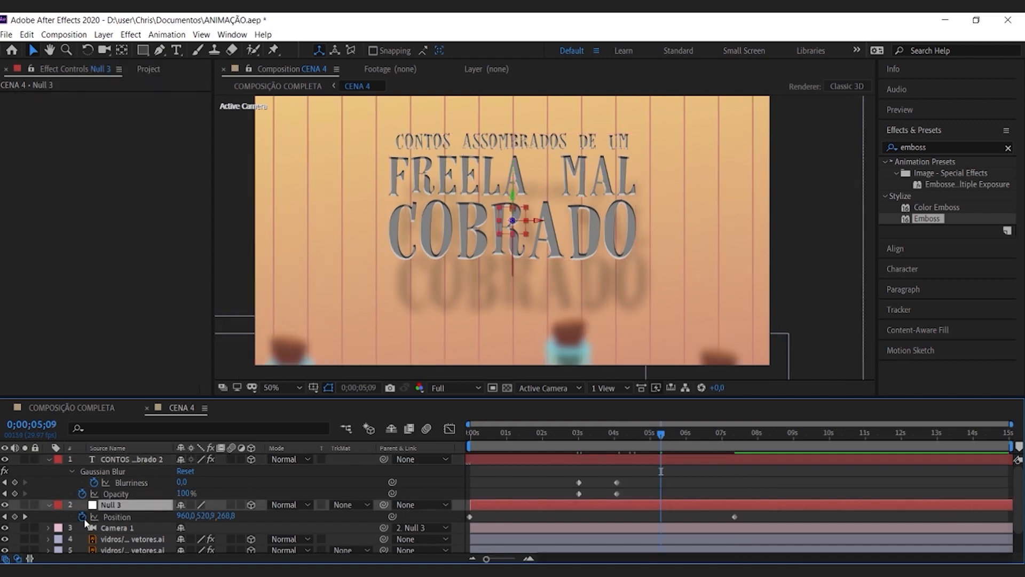
{"action": "left_click_drag", "start_coordinate": [745, 512], "coordinate": [458, 518]}
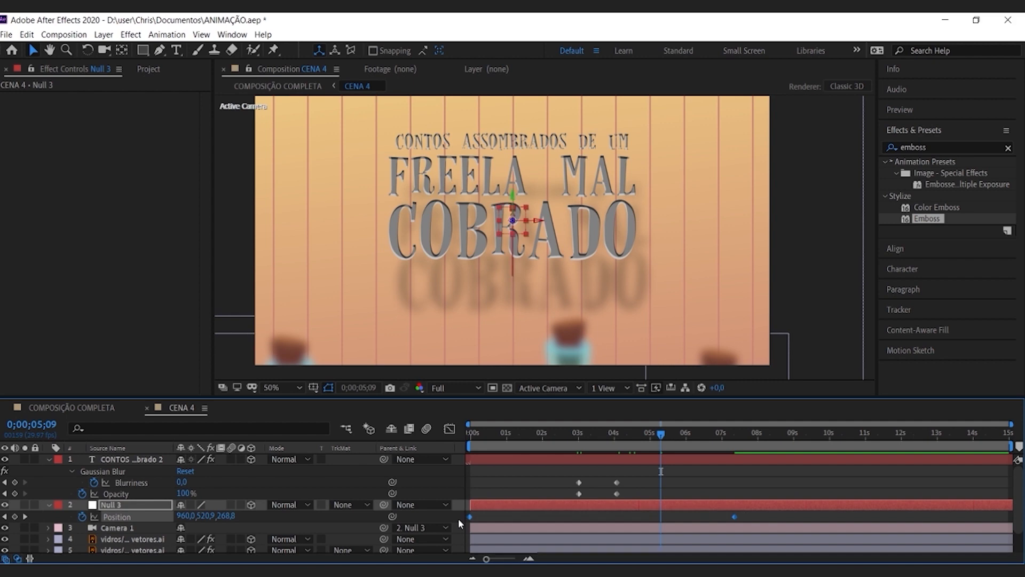
{"action": "key", "text": "F9"}
{"action": "key", "text": "ctrl+z"}
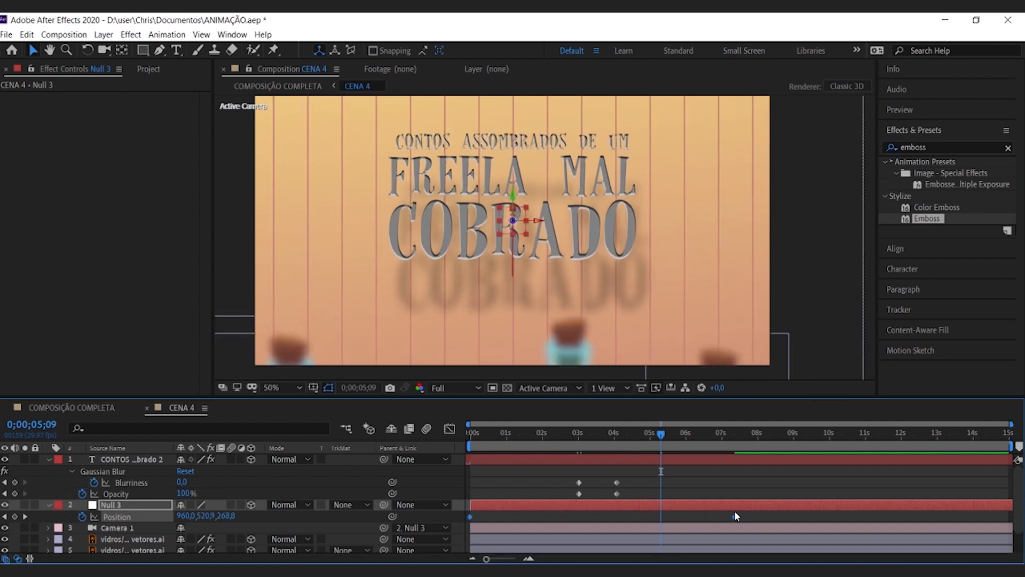
{"action": "right_click", "coordinate": [737, 515]}
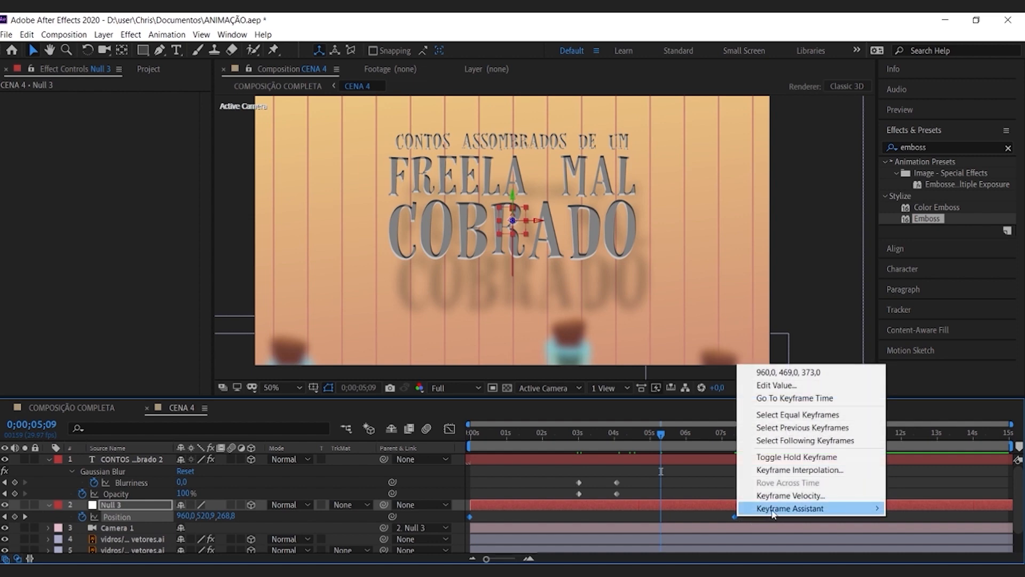
{"action": "mouse_move", "coordinate": [773, 512]}
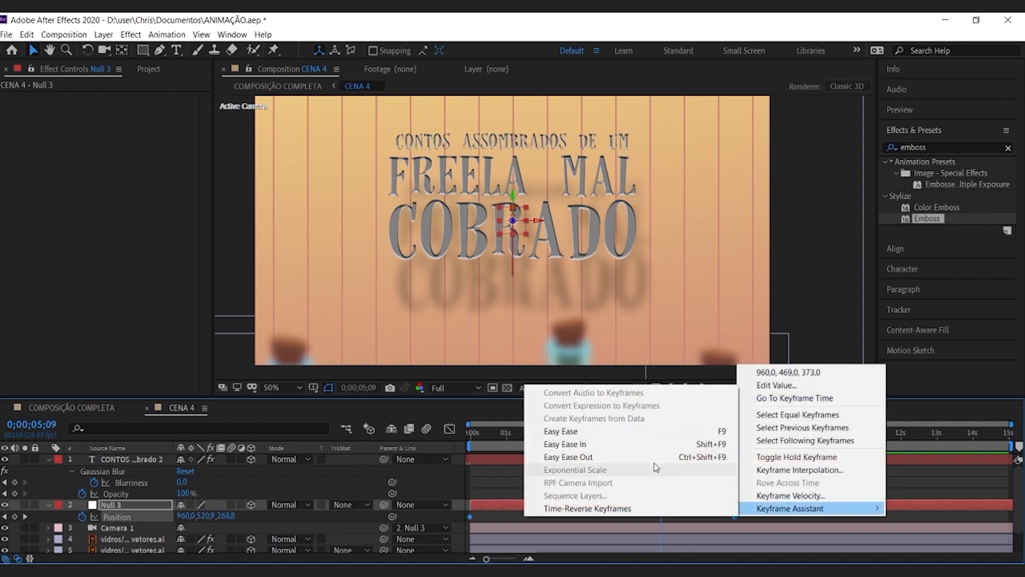
{"action": "left_click", "coordinate": [587, 430]}
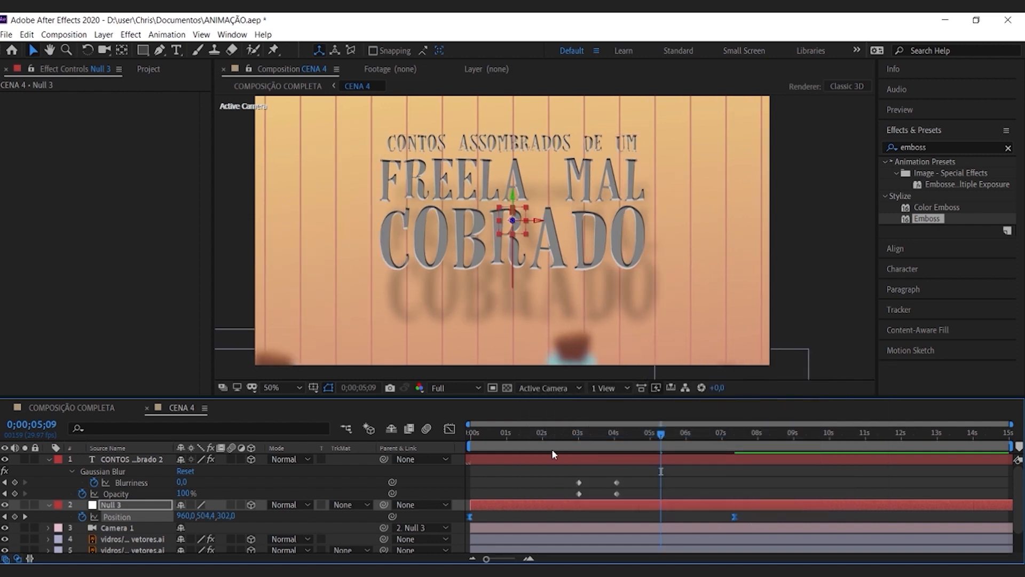
Step: Set the preview resolution to Quarter and play CENA 4 from its start to review the title animation
{"action": "key", "text": "Home"}
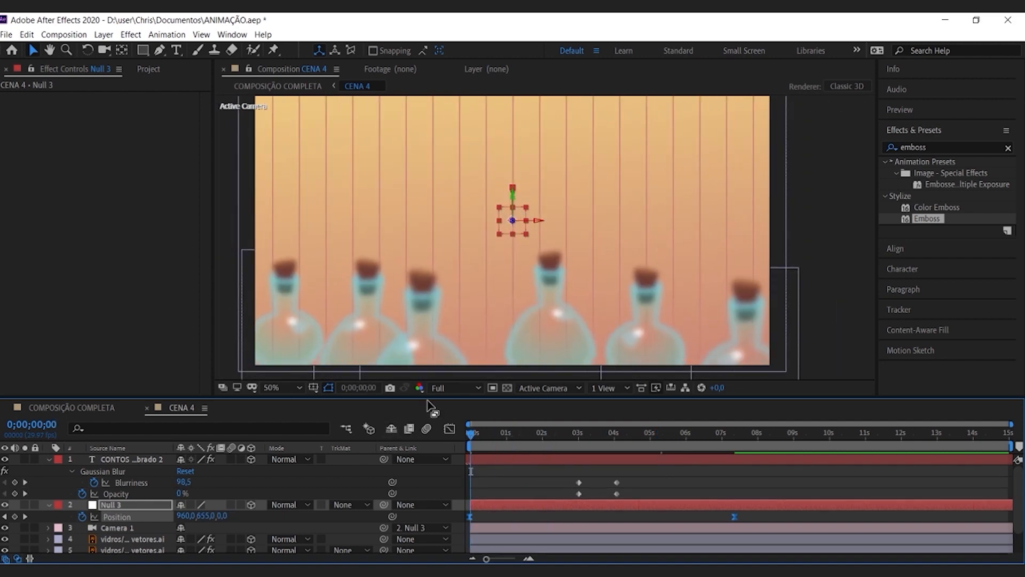
{"action": "left_click", "coordinate": [454, 387]}
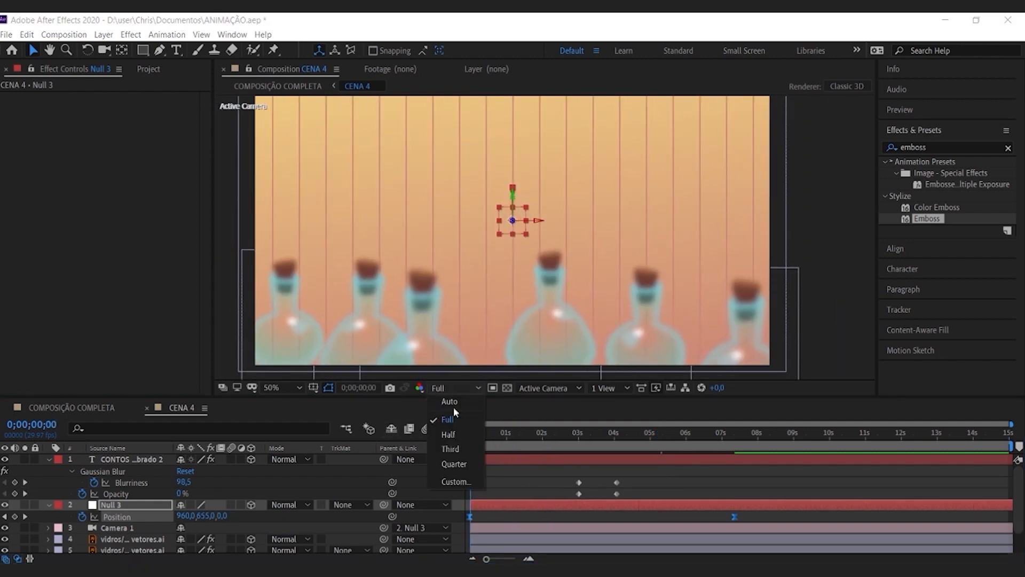
{"action": "left_click", "coordinate": [456, 460]}
{"action": "left_click", "coordinate": [544, 488]}
{"action": "key", "text": "space"}
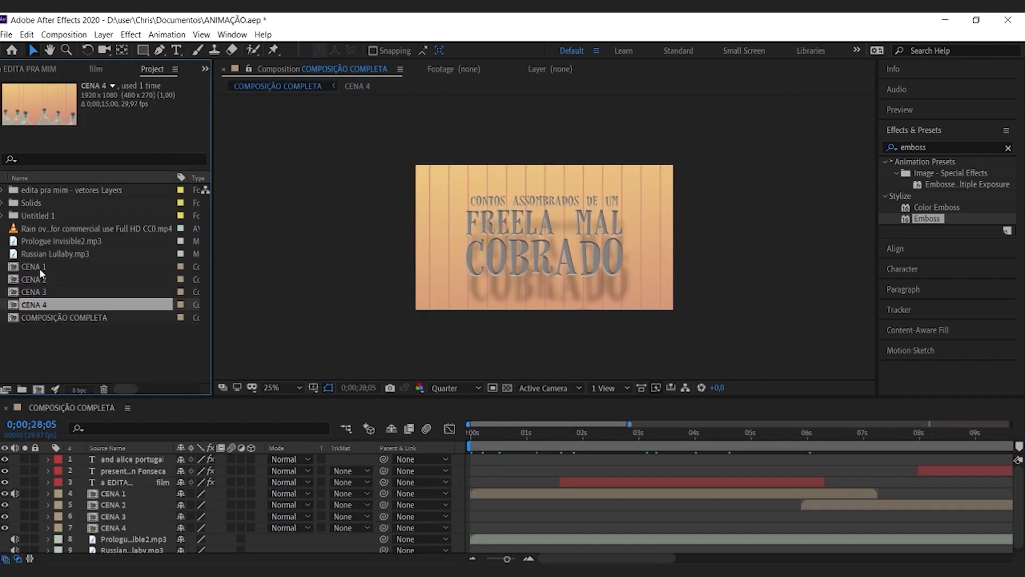
Step: Open CENA 1 from the project and preview its rainy night scene
{"action": "left_click", "coordinate": [39, 268]}
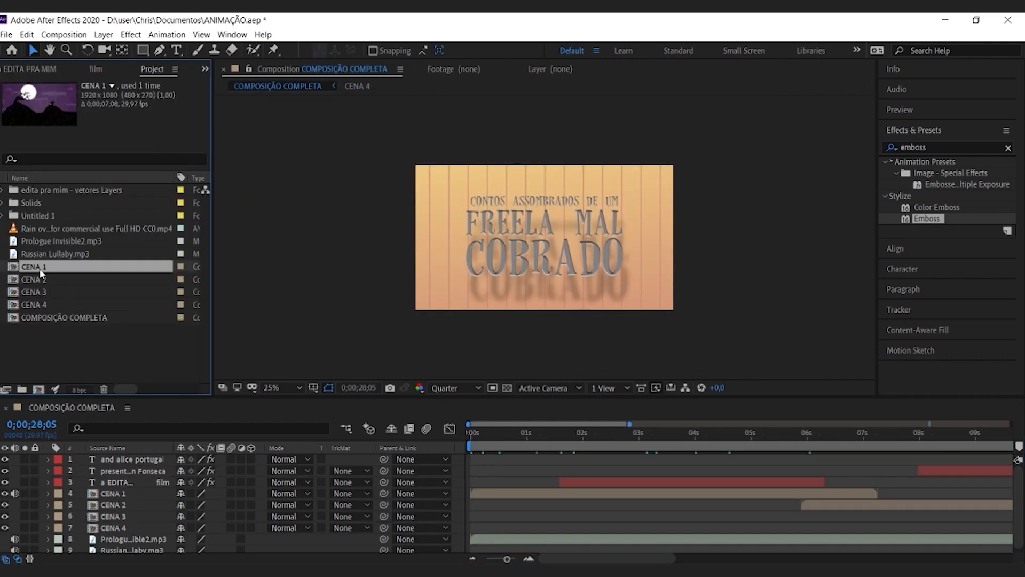
{"action": "double_click", "coordinate": [19, 269]}
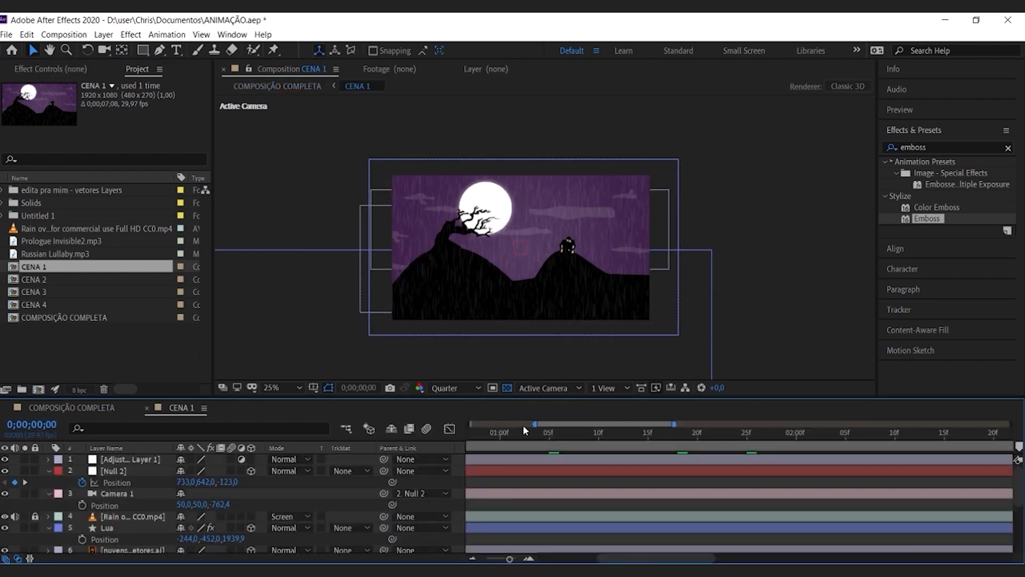
{"action": "key", "text": "space"}
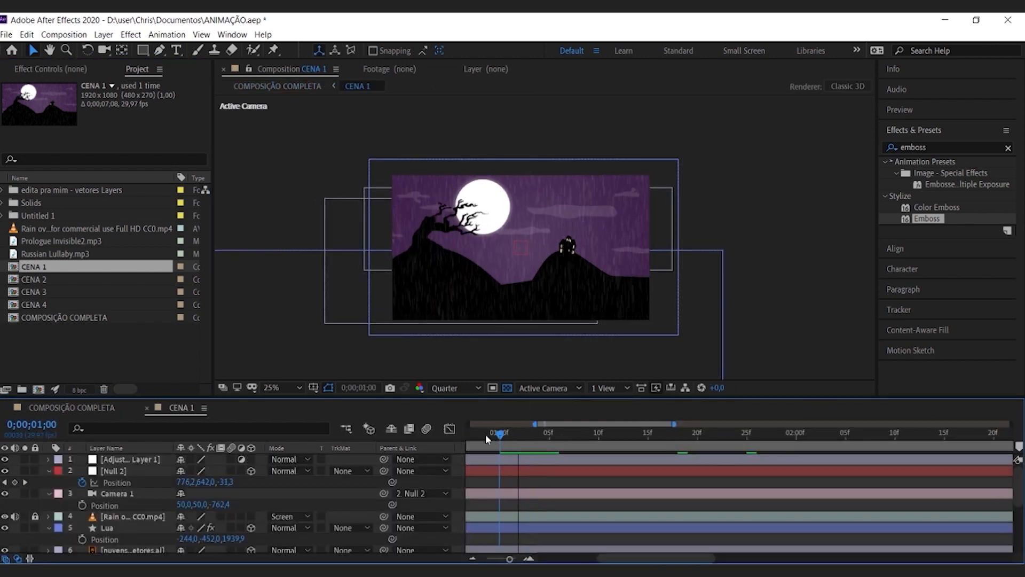
{"action": "key", "text": "space"}
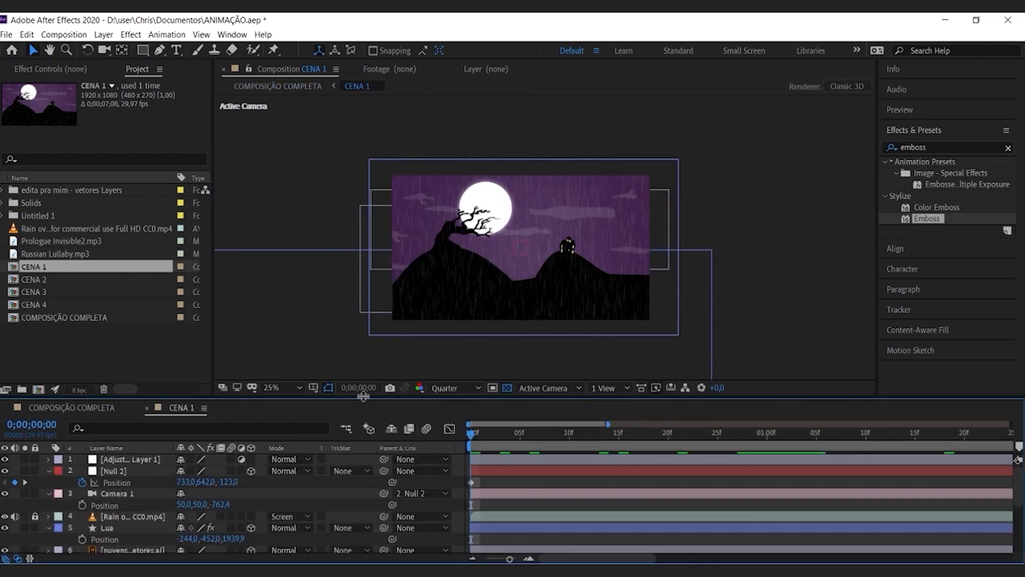
Step: Collapse the expanded properties of all layers in CENA 1, from Null 2 down to CÉU
{"action": "left_click", "coordinate": [49, 471]}
{"action": "left_click", "coordinate": [50, 482]}
{"action": "left_click", "coordinate": [49, 504]}
{"action": "left_click", "coordinate": [49, 550]}
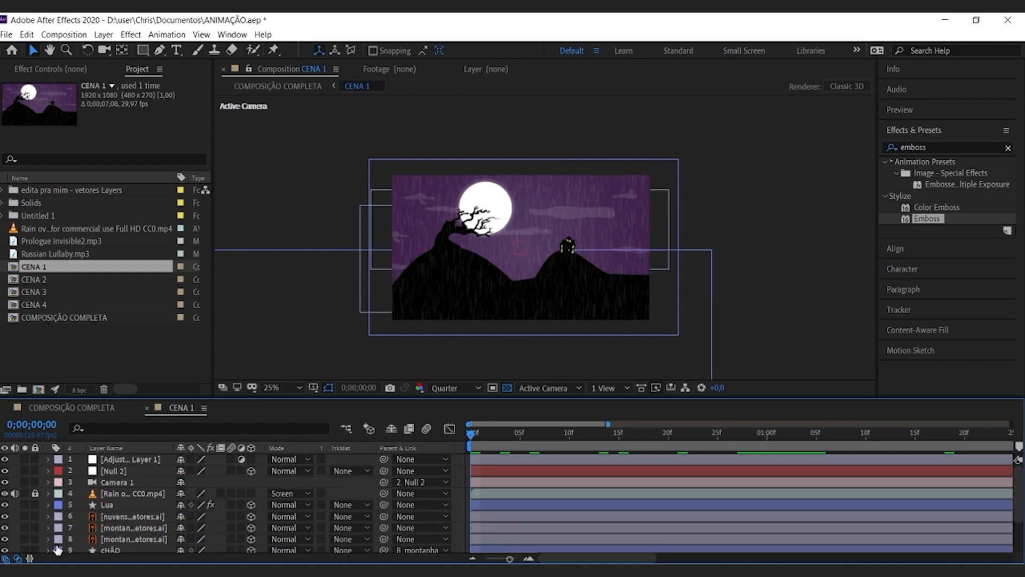
{"action": "scroll", "coordinate": [115, 504], "scroll_direction": "down", "scroll_amount": 3}
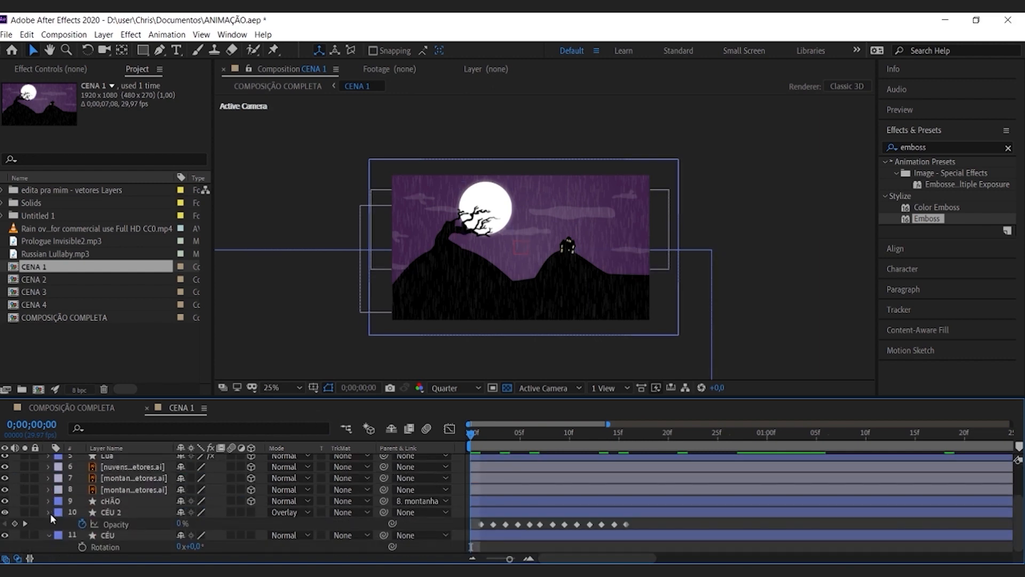
{"action": "left_click", "coordinate": [49, 512]}
{"action": "left_click", "coordinate": [49, 534]}
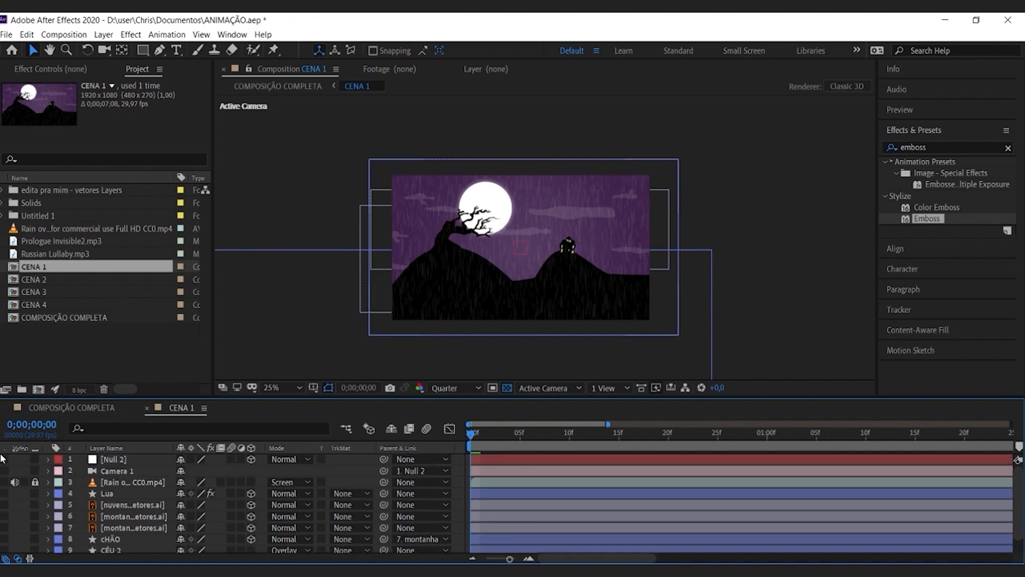
Step: Delete the adjustment layer from CENA 1 and hide every layer except CÉU
{"action": "left_click", "coordinate": [4, 458]}
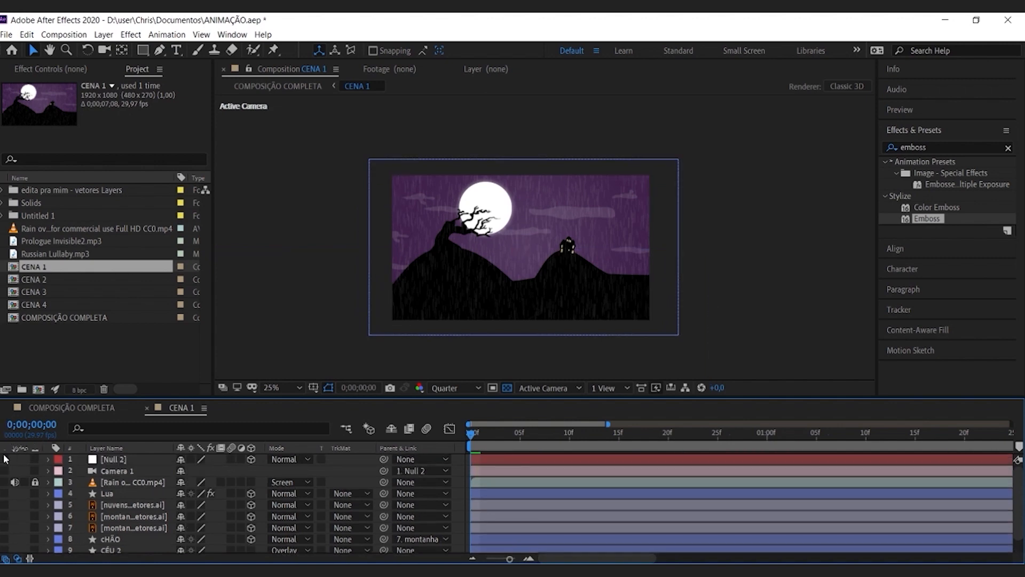
{"action": "scroll", "coordinate": [30, 485], "scroll_direction": "down", "scroll_amount": 1}
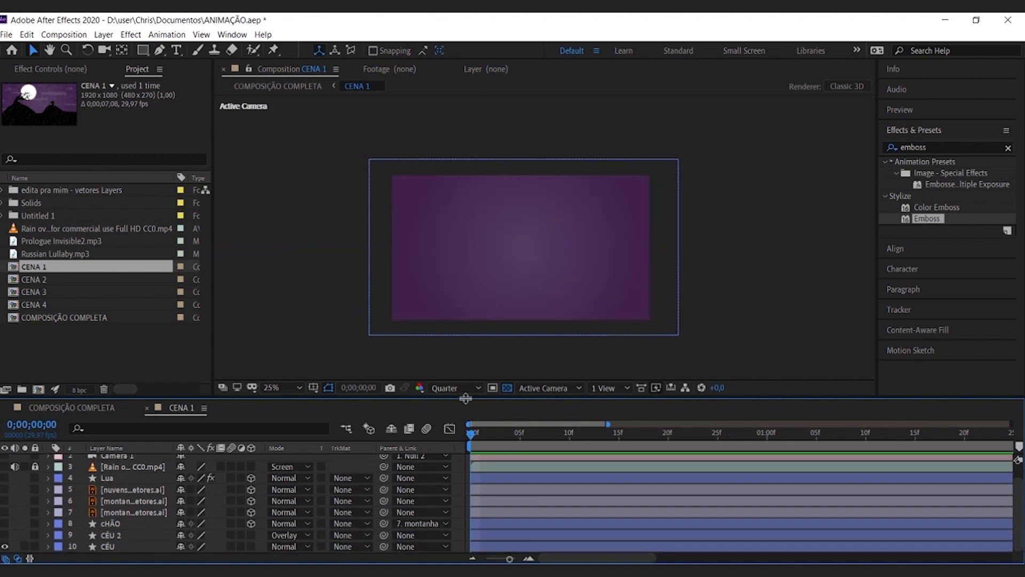
Step: Select the CÉU sky shape and check its Radial Gradient fill options and fill colour
{"action": "left_click", "coordinate": [406, 218]}
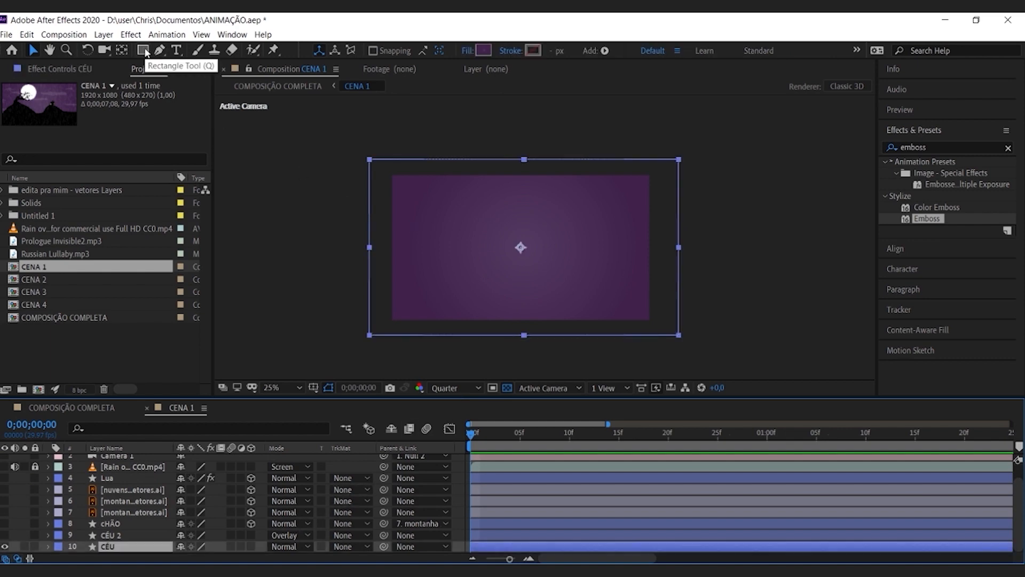
{"action": "left_click", "coordinate": [469, 50]}
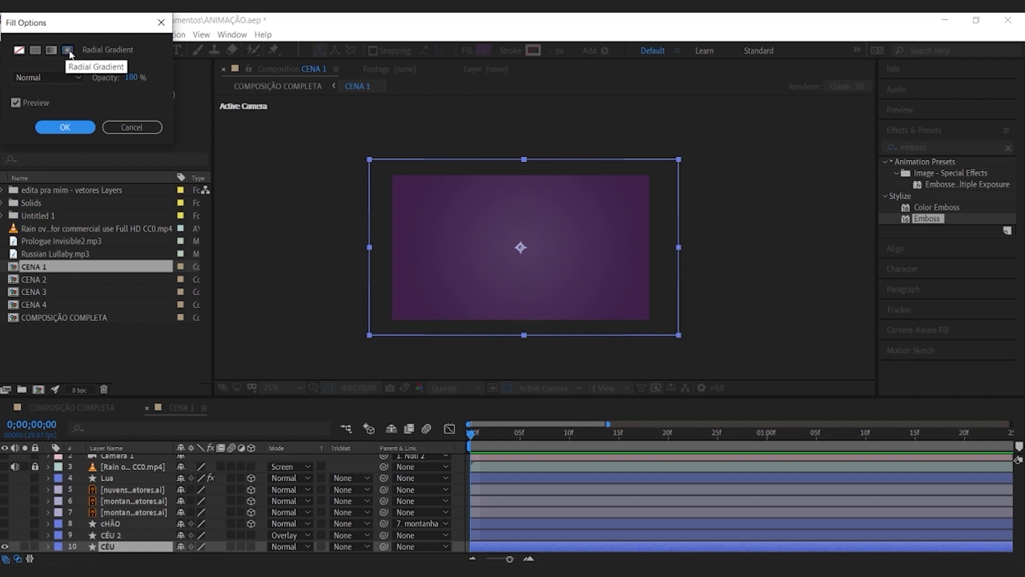
{"action": "left_click", "coordinate": [65, 127]}
{"action": "left_click", "coordinate": [483, 50]}
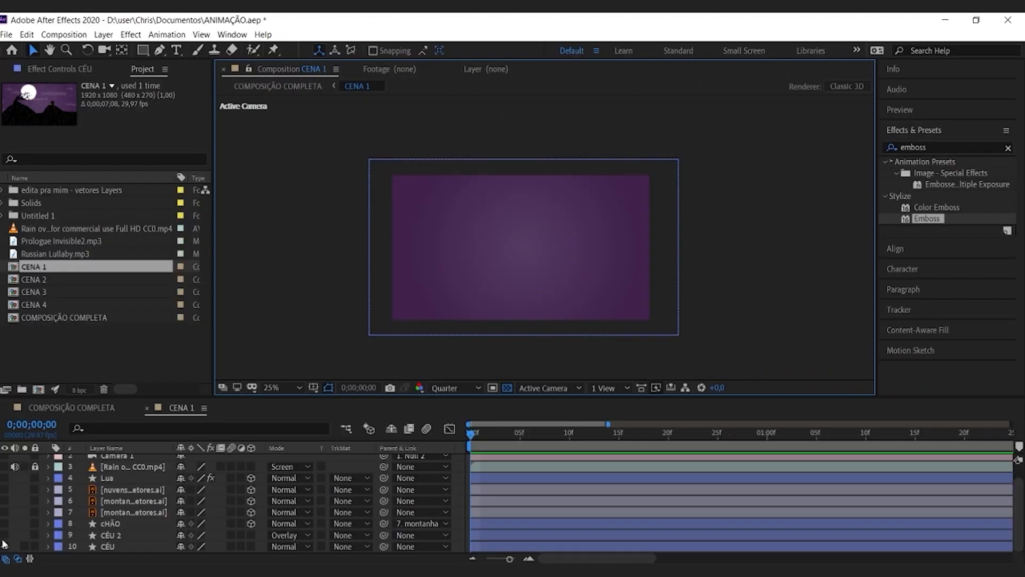
Step: Show the CÉU and CÉU 2 layers and check CÉU 2's fill colour and blending mode
{"action": "left_click", "coordinate": [3, 539]}
{"action": "left_click", "coordinate": [113, 536]}
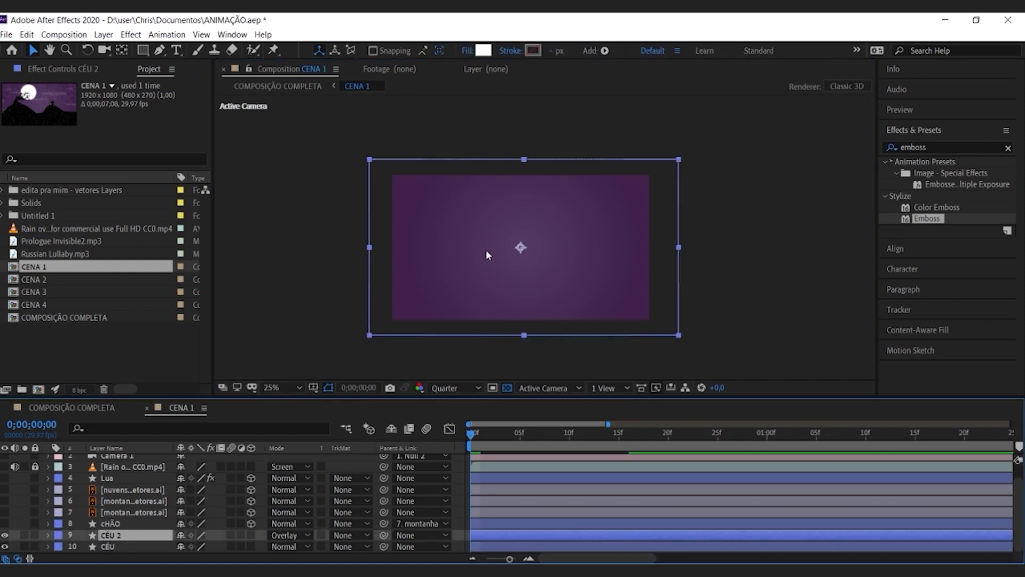
{"action": "left_click", "coordinate": [484, 50]}
{"action": "left_click", "coordinate": [334, 66]}
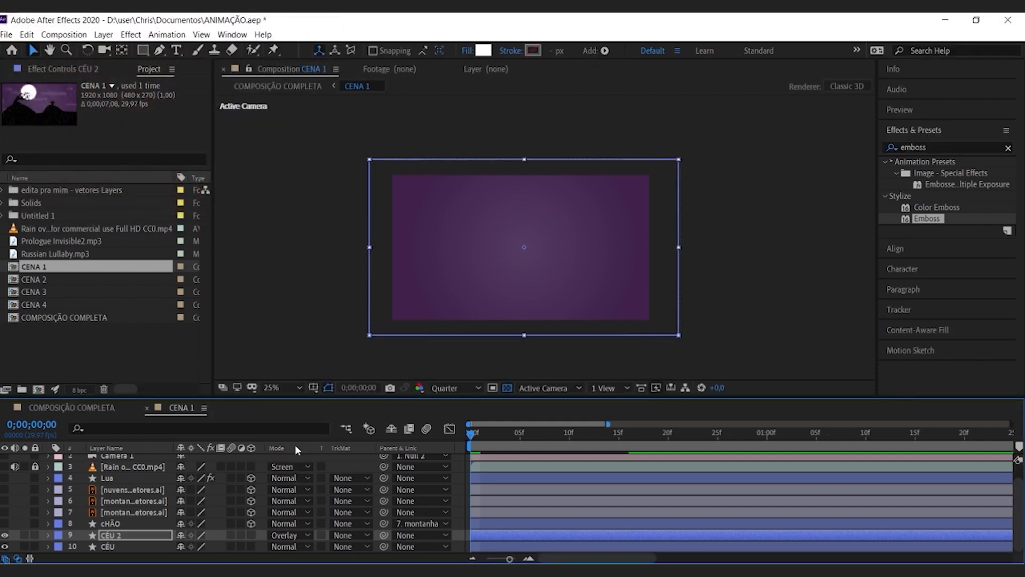
{"action": "left_click", "coordinate": [279, 533]}
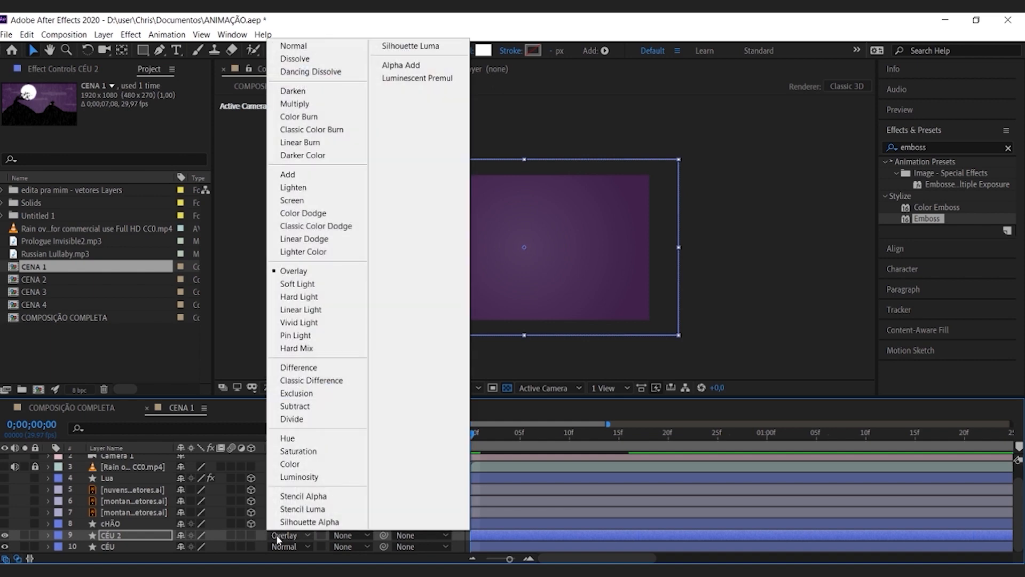
Step: Reveal CÉU 2's opacity keyframes, examine them from 0;00;00;01, and return to the start of the scene
{"action": "left_click", "coordinate": [108, 540]}
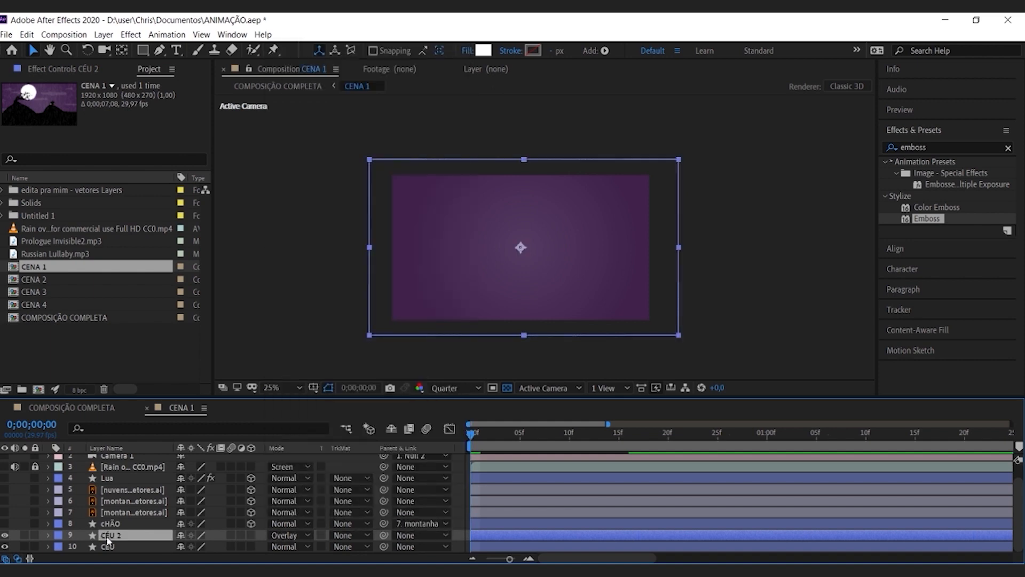
{"action": "key", "text": "t"}
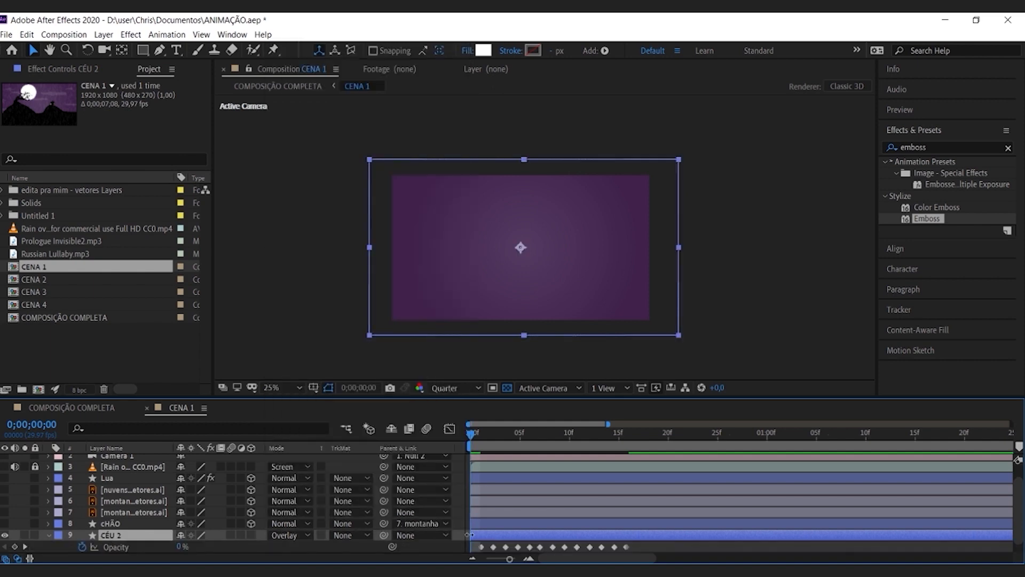
{"action": "scroll", "coordinate": [484, 533], "scroll_direction": "down", "scroll_amount": 1}
{"action": "key", "text": "Page_Down"}
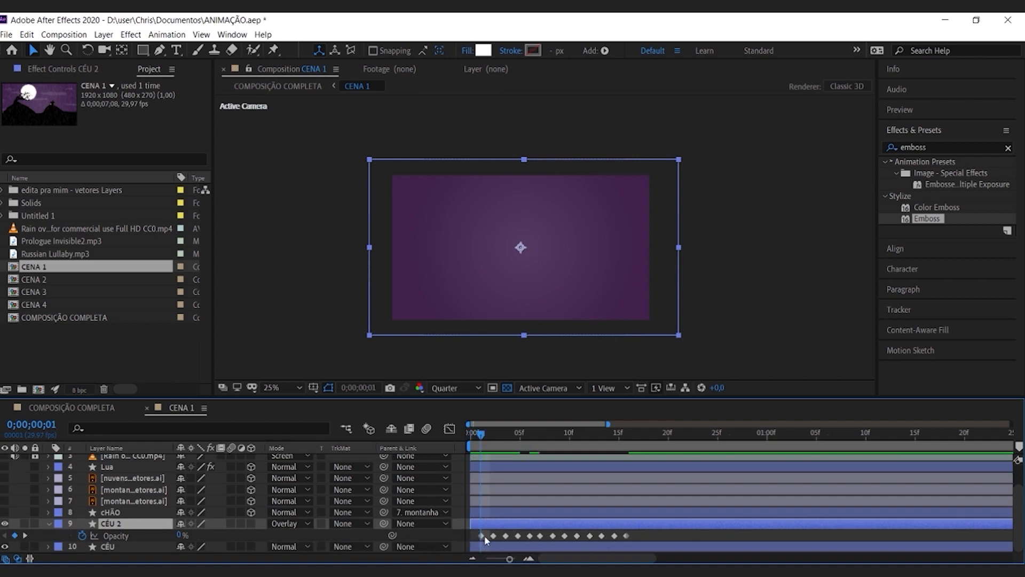
{"action": "mouse_move", "coordinate": [495, 537]}
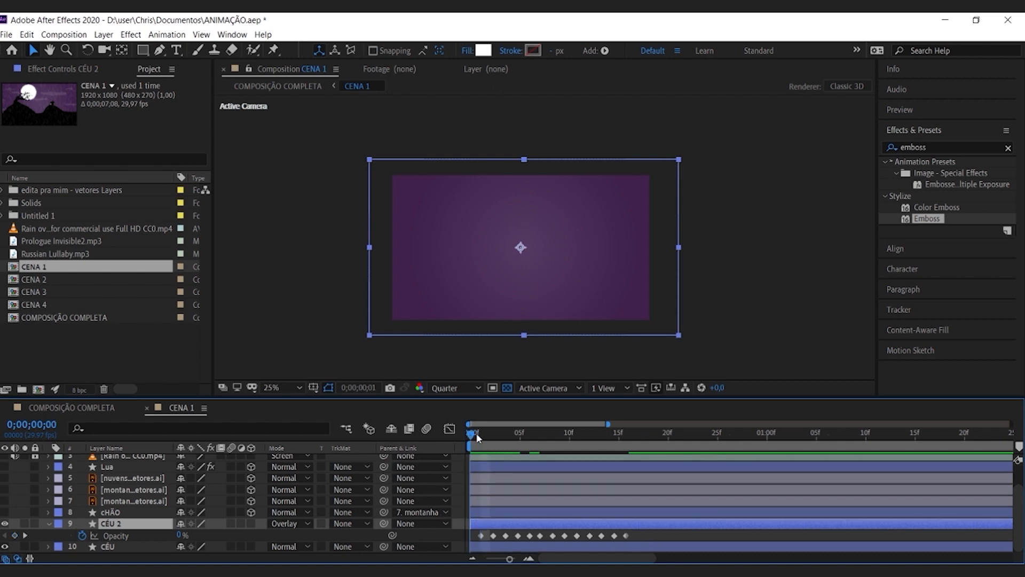
{"action": "mouse_move", "coordinate": [481, 433]}
{"action": "left_mouse_down"}
{"action": "mouse_move", "coordinate": [638, 433]}
{"action": "mouse_move", "coordinate": [470, 434]}
{"action": "left_mouse_up"}
Step: Make the cHÃO ground, both mountain layers, the clouds and the Lua moon visible
{"action": "left_click", "coordinate": [5, 512]}
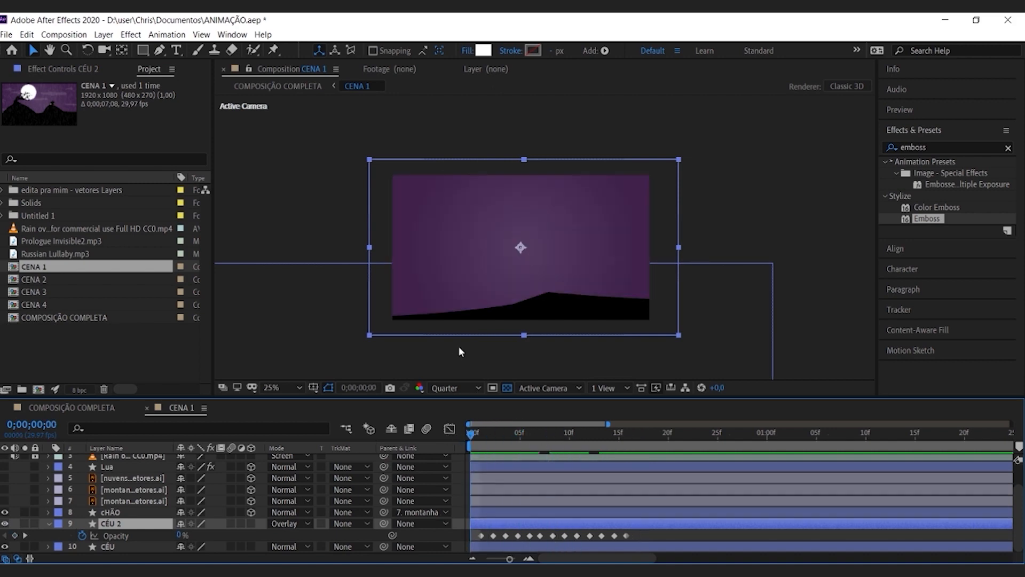
{"action": "left_click", "coordinate": [4, 501]}
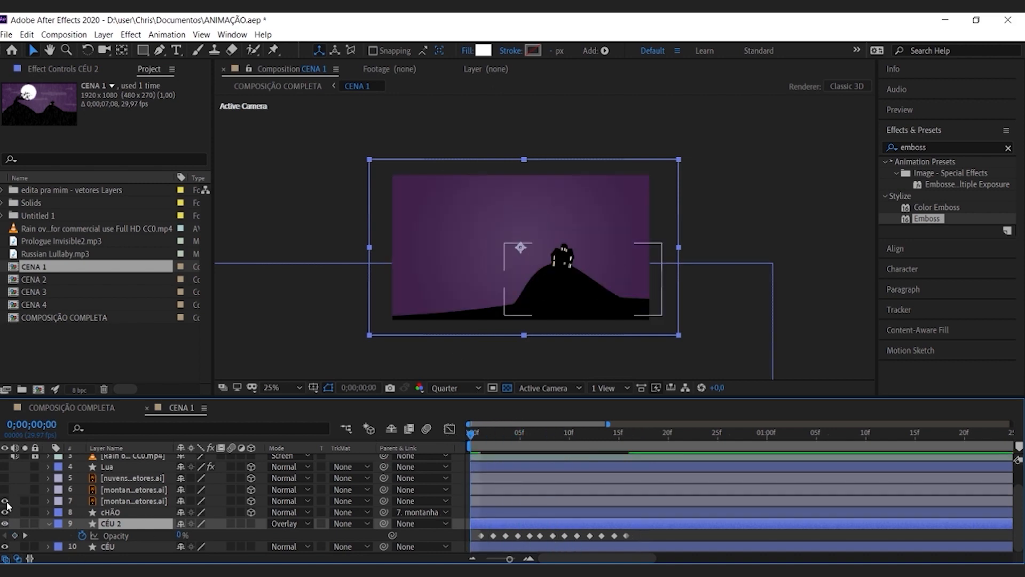
{"action": "left_click", "coordinate": [5, 489]}
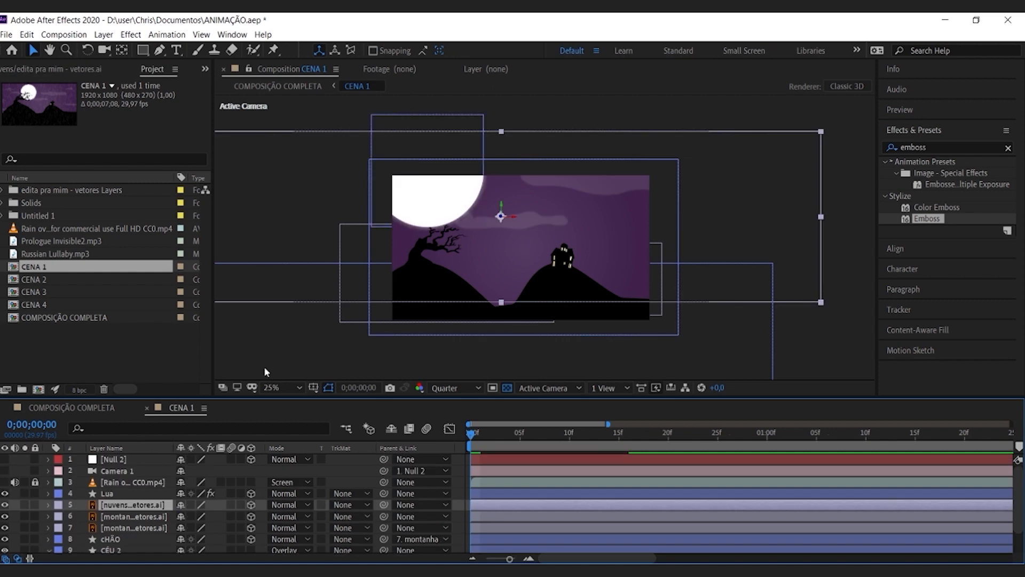
Step: Display the Lua moon's Glow effect settings and view the scene at 50% zoom in Full resolution
{"action": "left_click", "coordinate": [461, 193]}
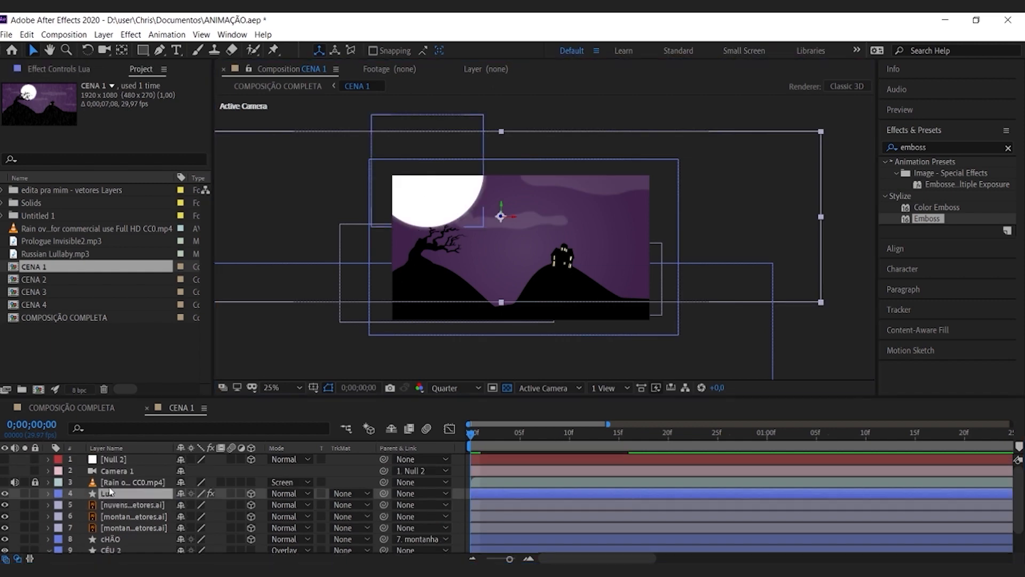
{"action": "left_click", "coordinate": [62, 68]}
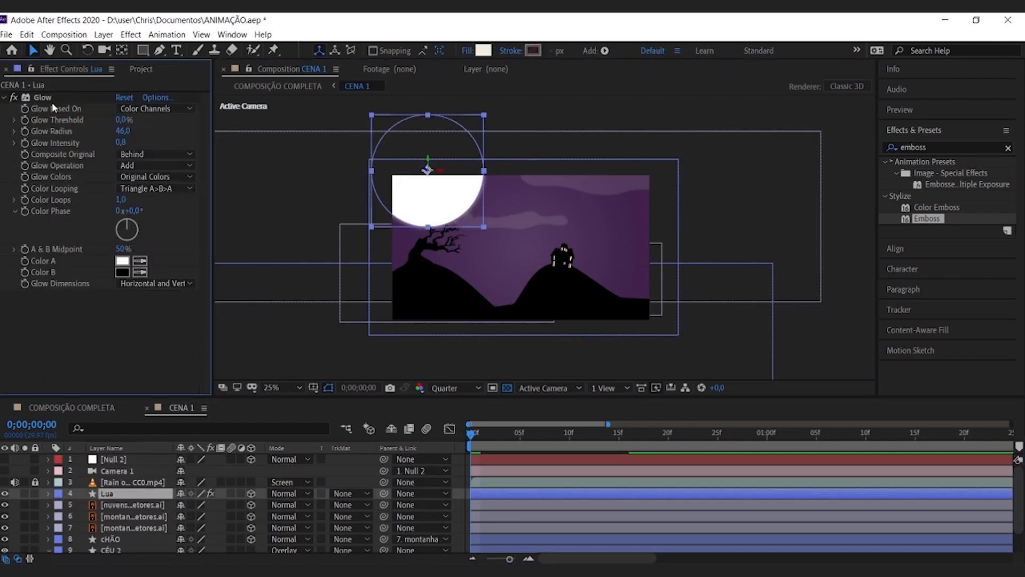
{"action": "key", "text": "period"}
{"action": "left_click", "coordinate": [457, 388]}
{"action": "left_click", "coordinate": [454, 415]}
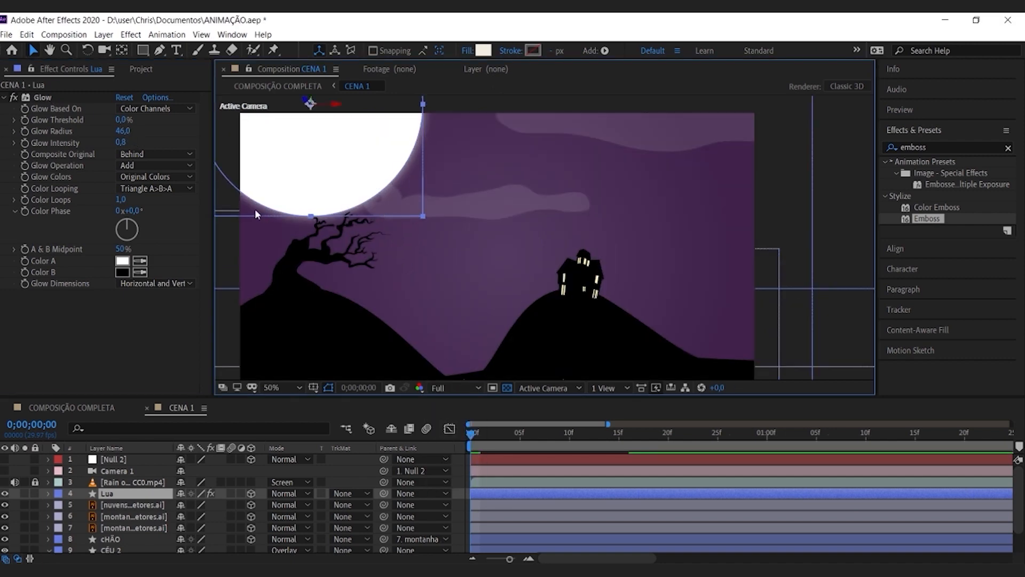
Step: Make the rain overlay video visible, then unlock and select it
{"action": "left_click", "coordinate": [4, 482]}
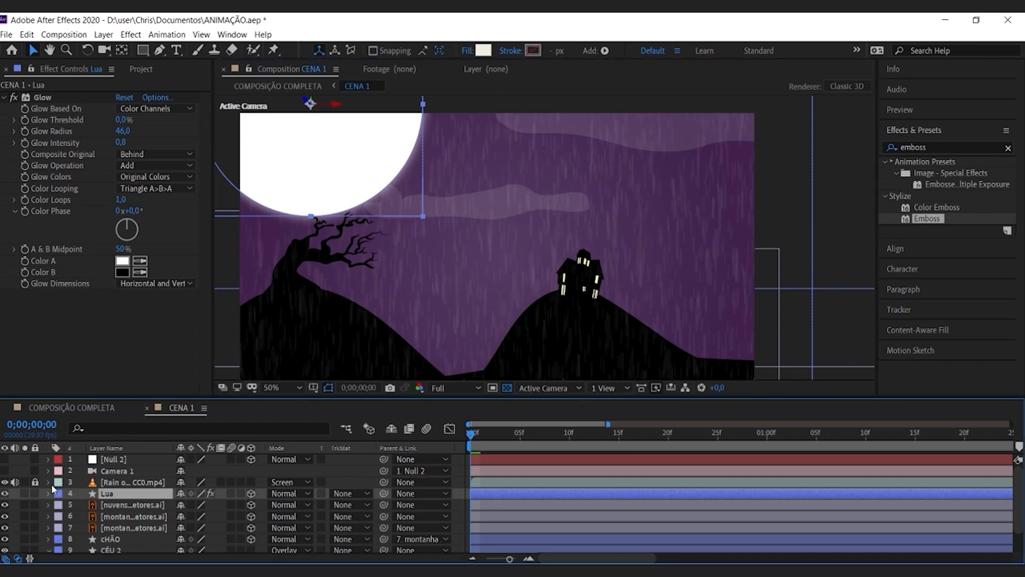
{"action": "left_click", "coordinate": [121, 482]}
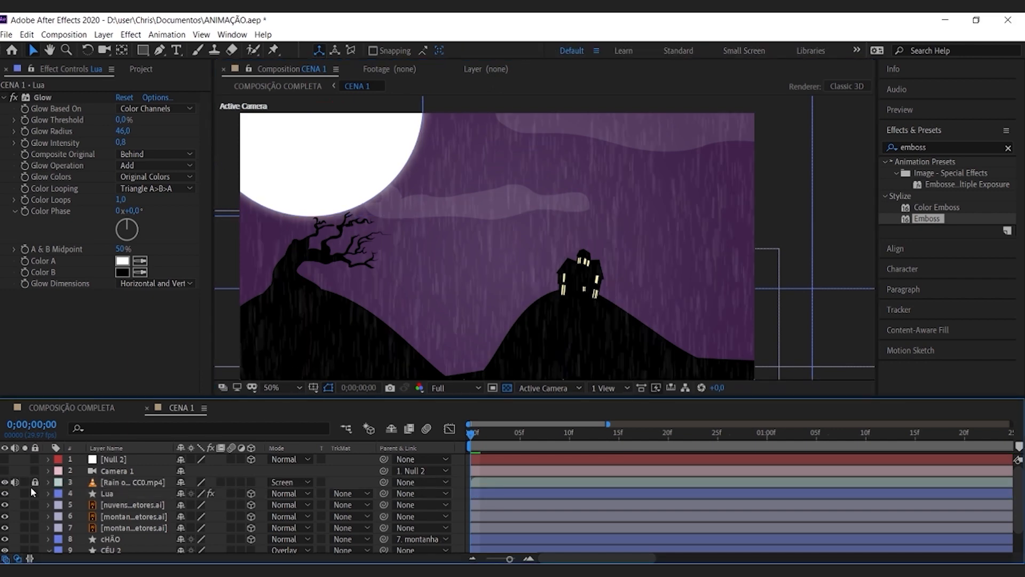
{"action": "left_click", "coordinate": [34, 482]}
{"action": "left_click", "coordinate": [130, 480]}
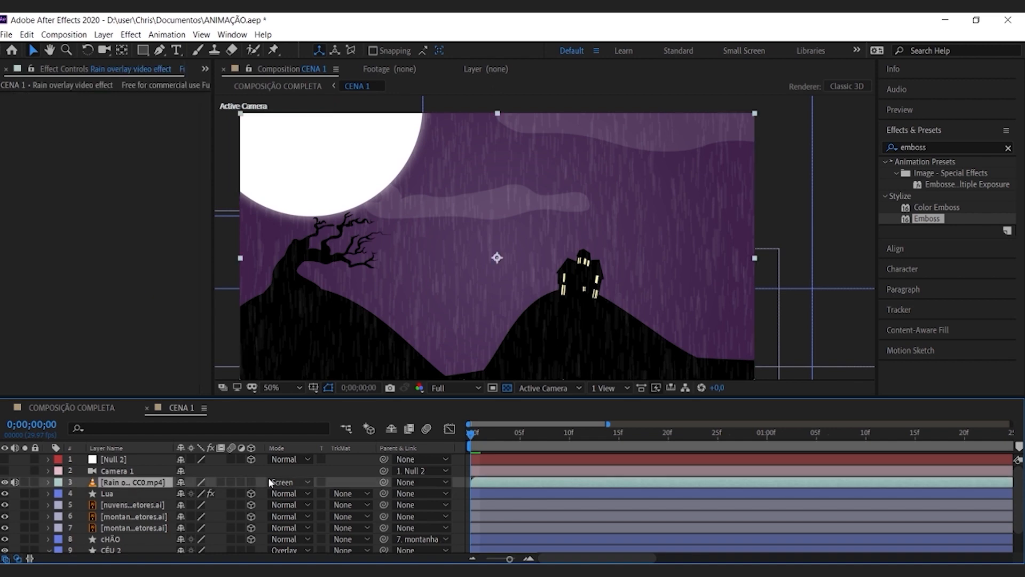
Step: Switch the rain overlay's blending mode to Normal for comparison, then set it back to Screen
{"action": "left_click", "coordinate": [283, 482]}
{"action": "left_click", "coordinate": [315, 75]}
{"action": "scroll", "coordinate": [538, 204], "scroll_direction": "down", "scroll_amount": 2}
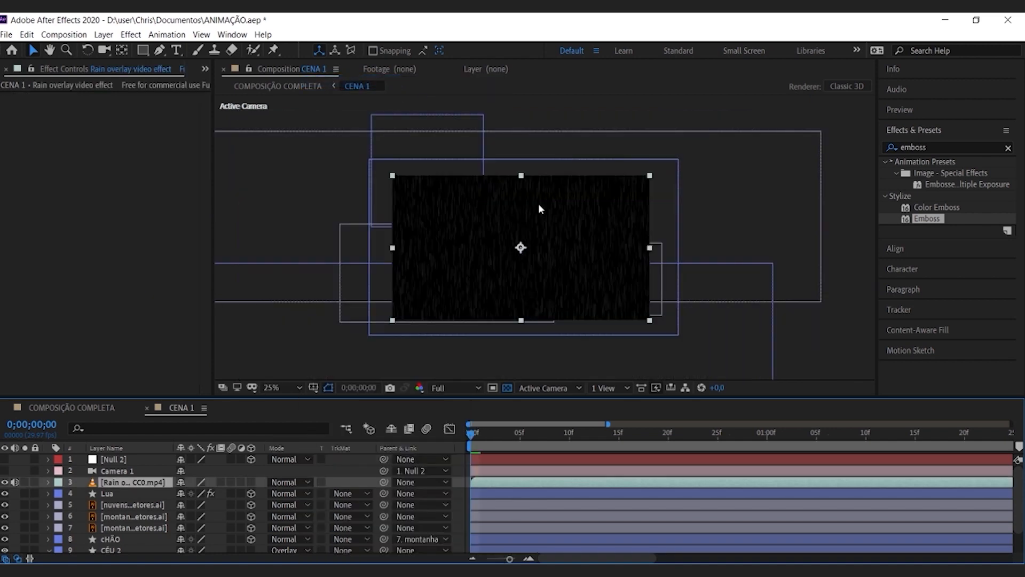
{"action": "scroll", "coordinate": [538, 203], "scroll_direction": "up", "scroll_amount": 2}
{"action": "left_click", "coordinate": [288, 481]}
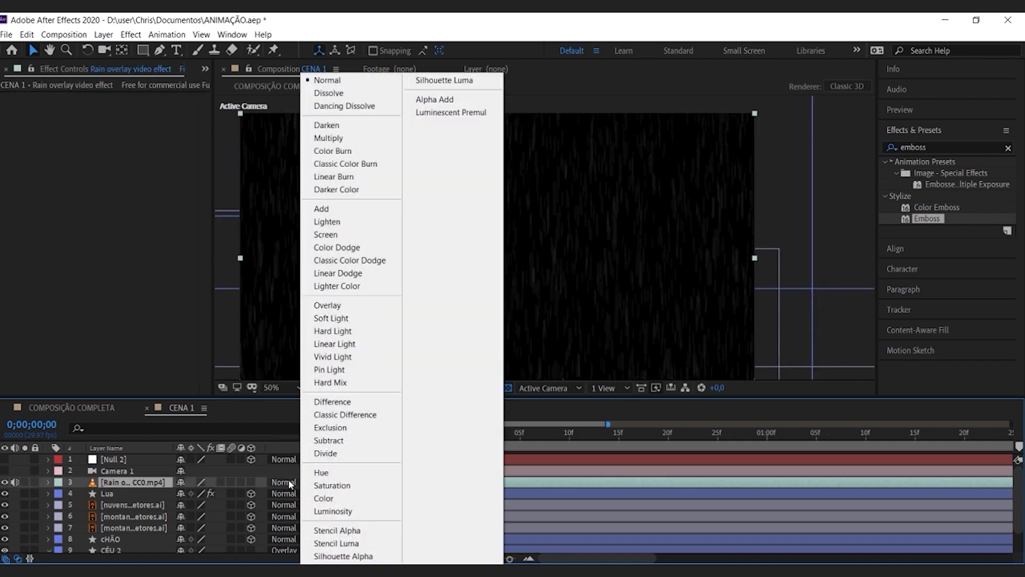
{"action": "left_click", "coordinate": [337, 238]}
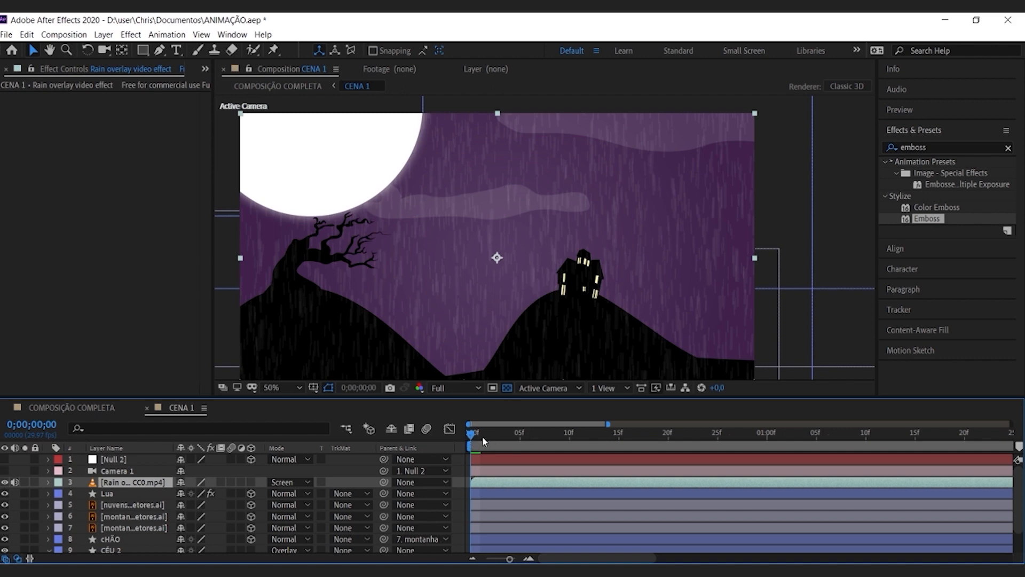
Step: Lock the rain overlay layer and make Camera 1 and Null 2 visible
{"action": "left_click", "coordinate": [35, 481]}
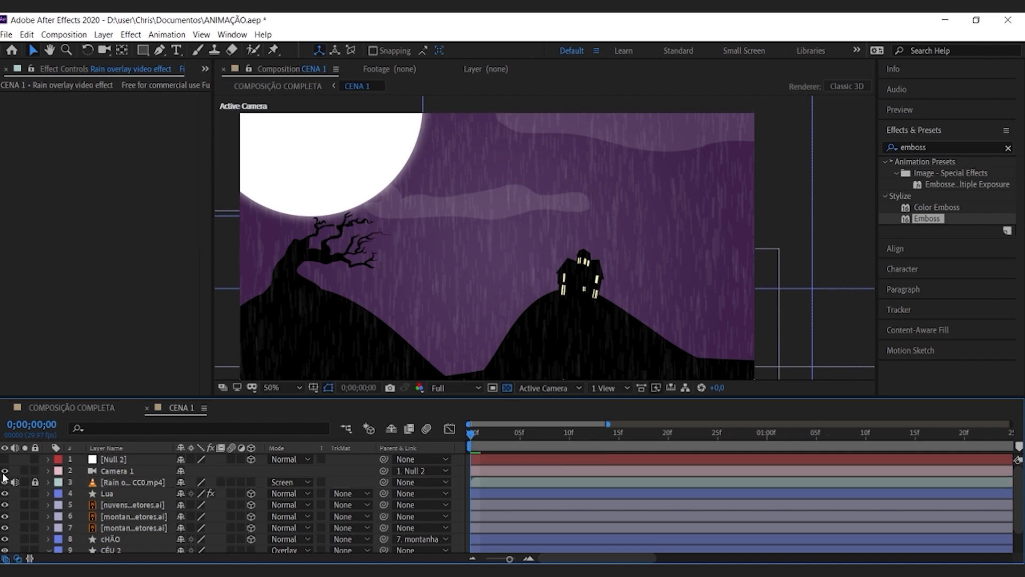
{"action": "left_click", "coordinate": [4, 460]}
Step: Close the CENA 1 timeline and go through the layers CENA 1 to CENA 4 in COMPOSIÇÃO COMPLETA
{"action": "left_click_drag", "start_coordinate": [482, 437], "coordinate": [384, 442]}
{"action": "left_click", "coordinate": [146, 408]}
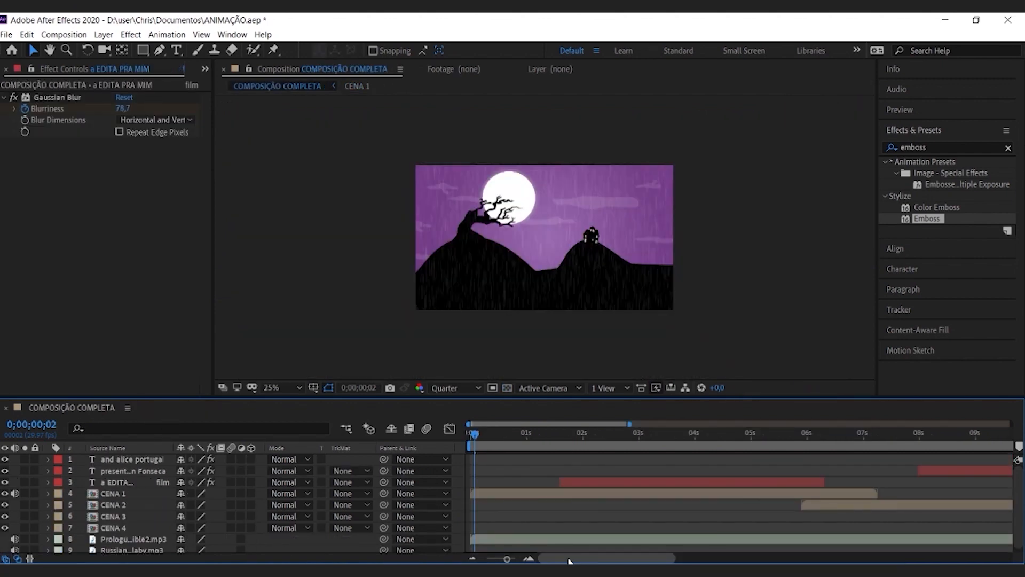
{"action": "left_click", "coordinate": [126, 524]}
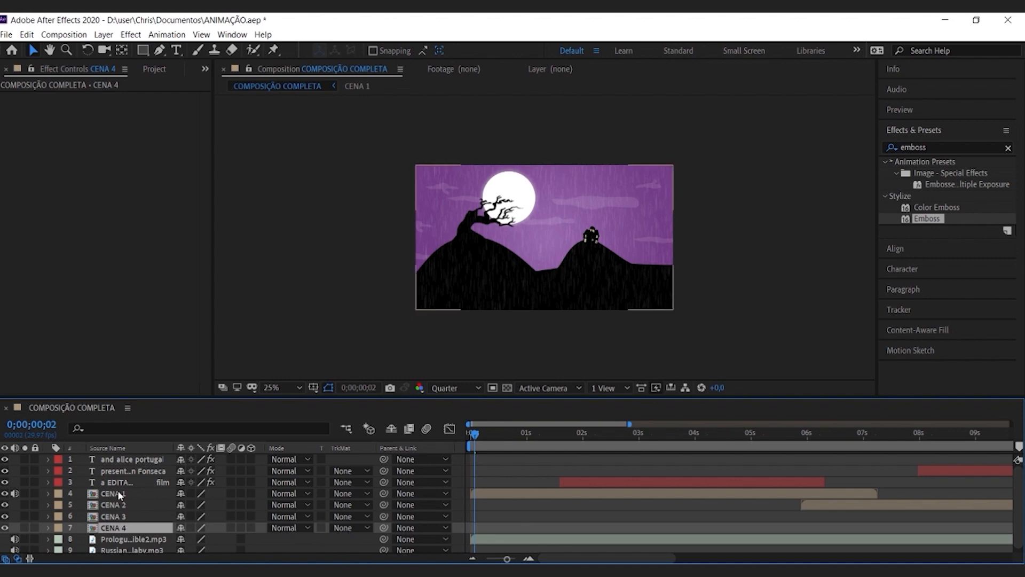
{"action": "left_click", "coordinate": [118, 491]}
{"action": "left_click", "coordinate": [118, 505]}
{"action": "left_click", "coordinate": [118, 519]}
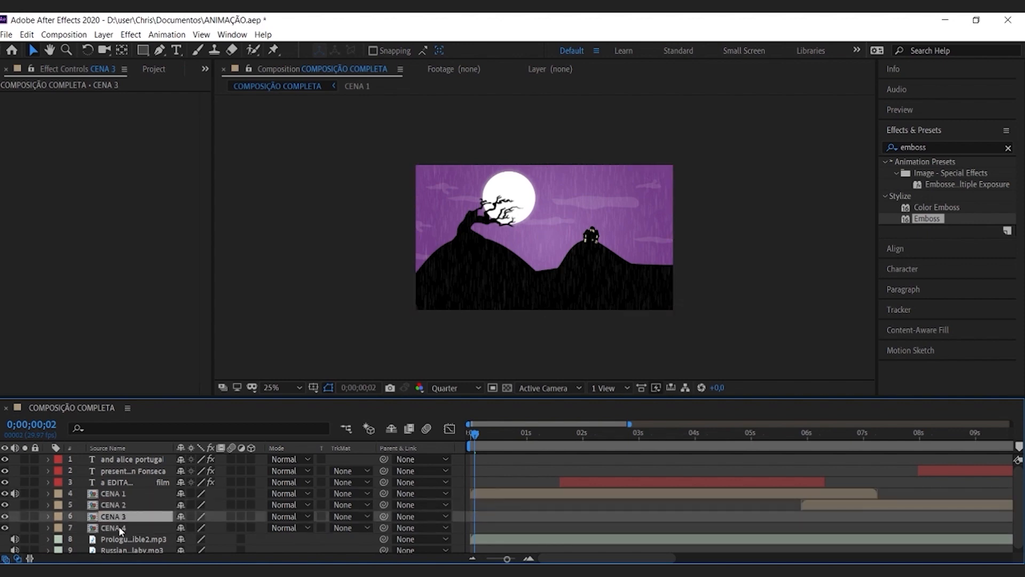
{"action": "left_click", "coordinate": [119, 527]}
Step: Reveal CENA 1's opacity keyframes at its overlap with CENA 2 near 0;00;05;29 and scrub back to 0;00;03;07
{"action": "left_click_drag", "start_coordinate": [507, 558], "coordinate": [486, 559]}
{"action": "left_click", "coordinate": [548, 491]}
{"action": "left_click", "coordinate": [567, 430]}
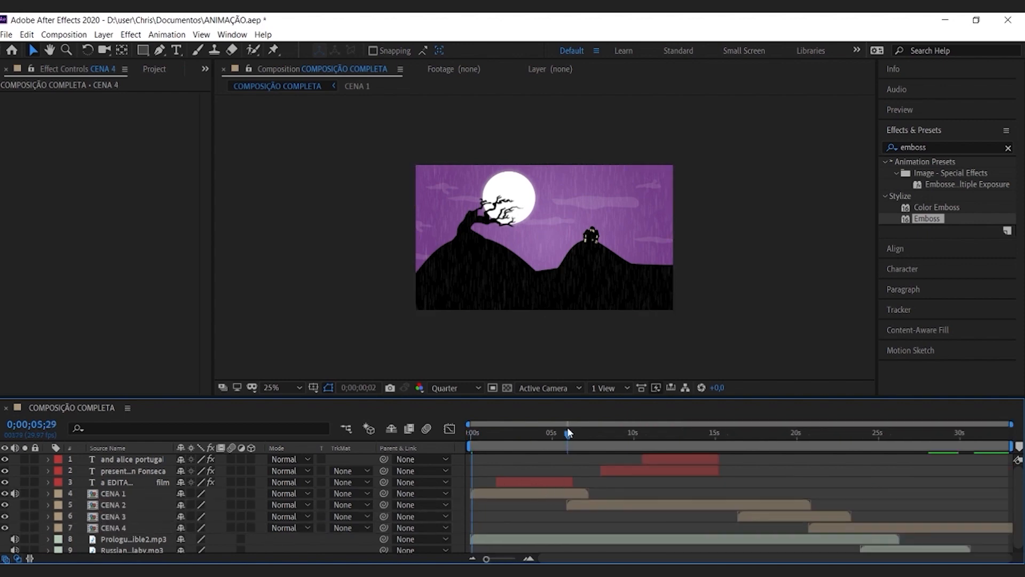
{"action": "left_click", "coordinate": [493, 496]}
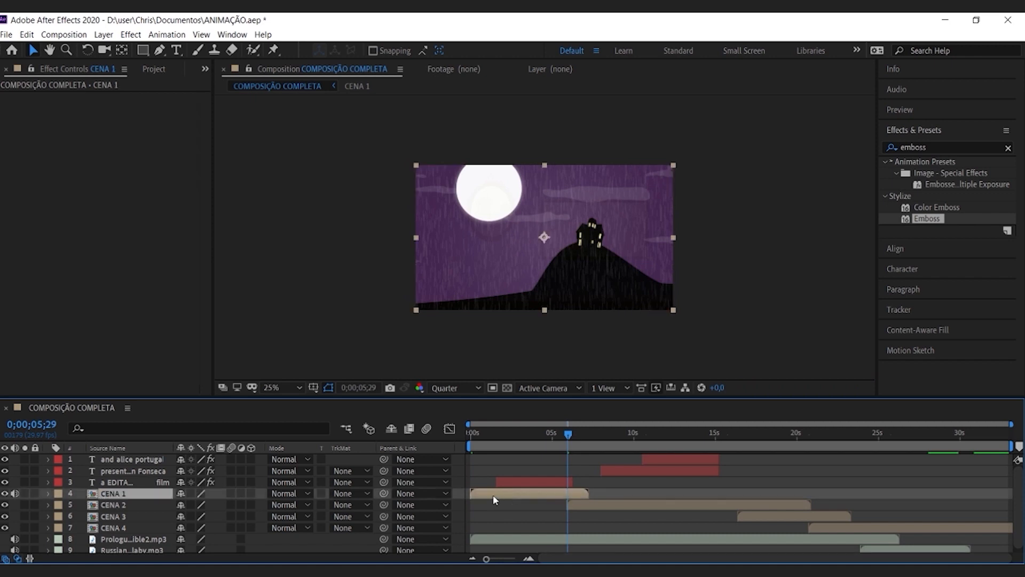
{"action": "key", "text": "t"}
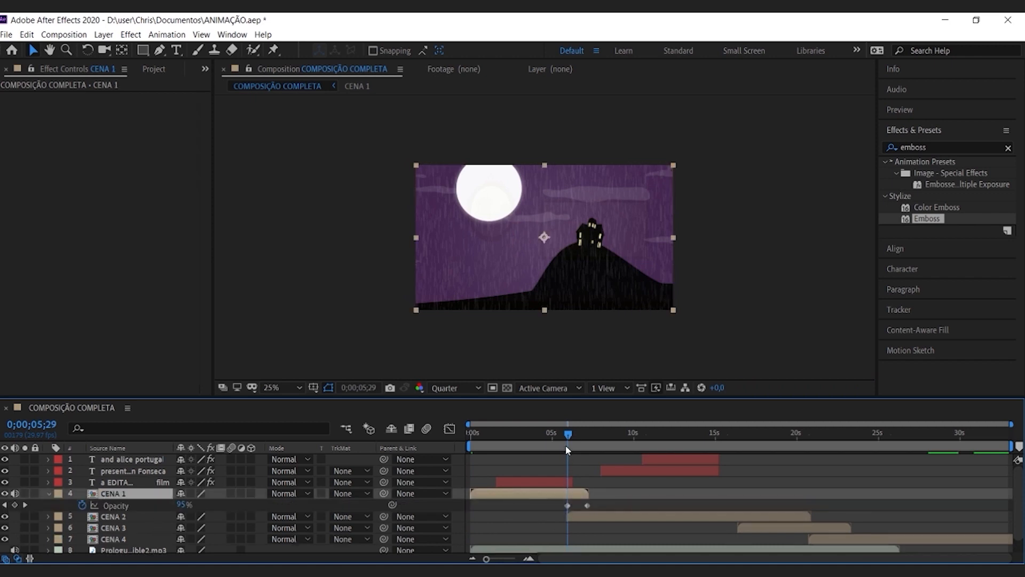
{"action": "left_click_drag", "start_coordinate": [567, 433], "coordinate": [524, 436]}
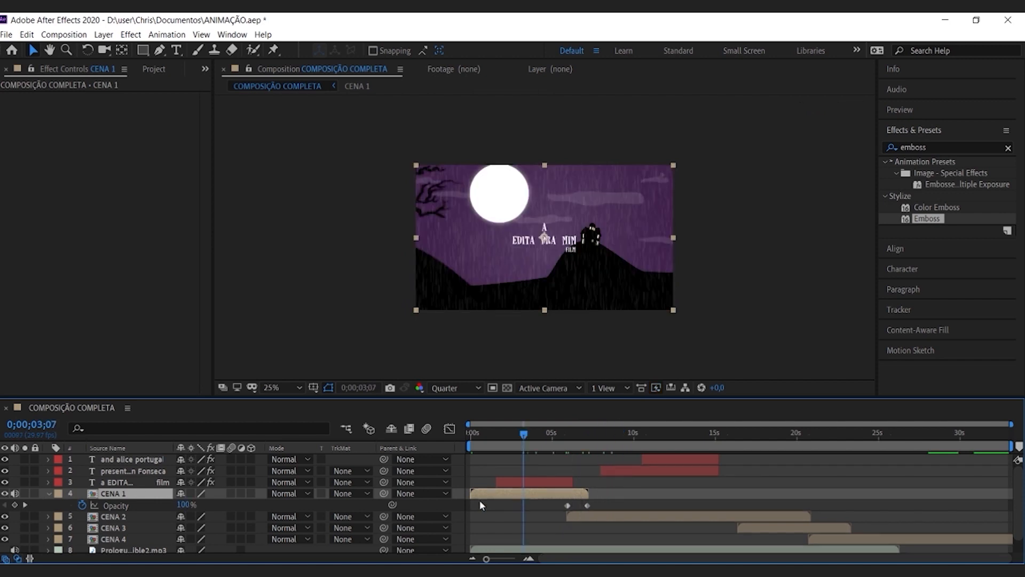
Step: Collapse CENA 1's properties, hide scene layers CENA 1 to CENA 4, and select the EDITA PRA MIM title at 100% view
{"action": "left_click", "coordinate": [48, 493]}
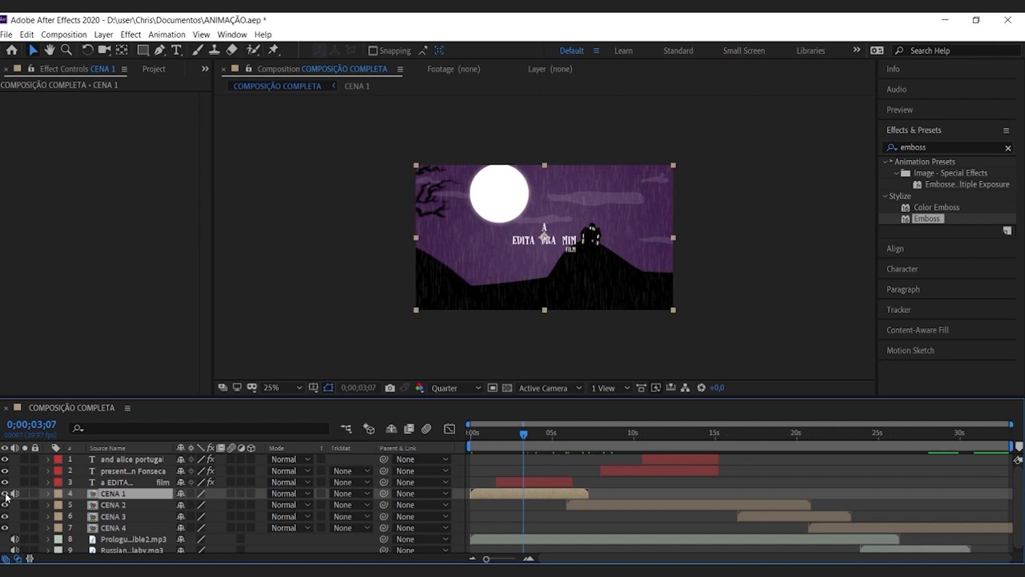
{"action": "left_click_drag", "start_coordinate": [5, 493], "coordinate": [4, 528]}
{"action": "key", "text": "/"}
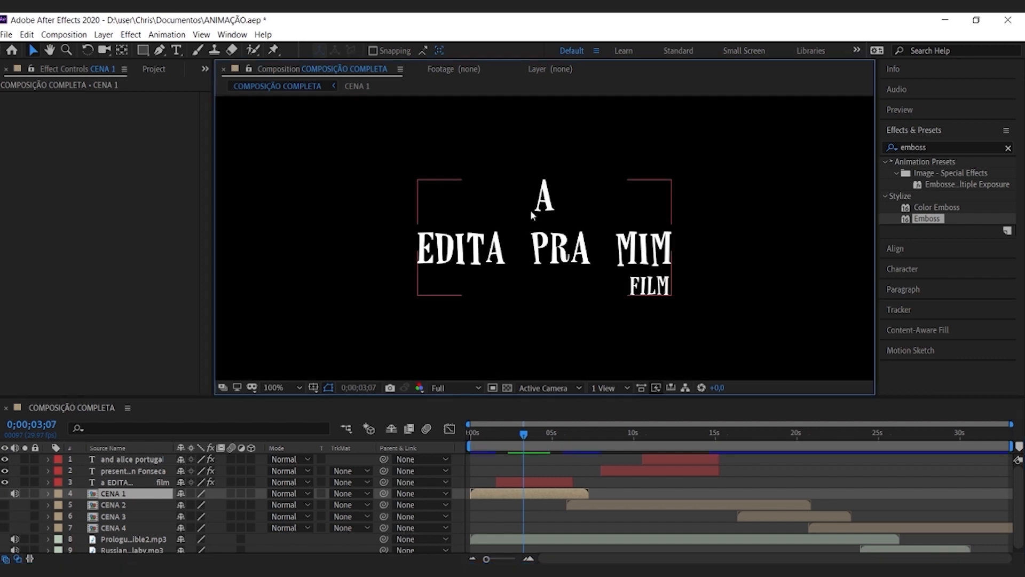
{"action": "left_click", "coordinate": [538, 257]}
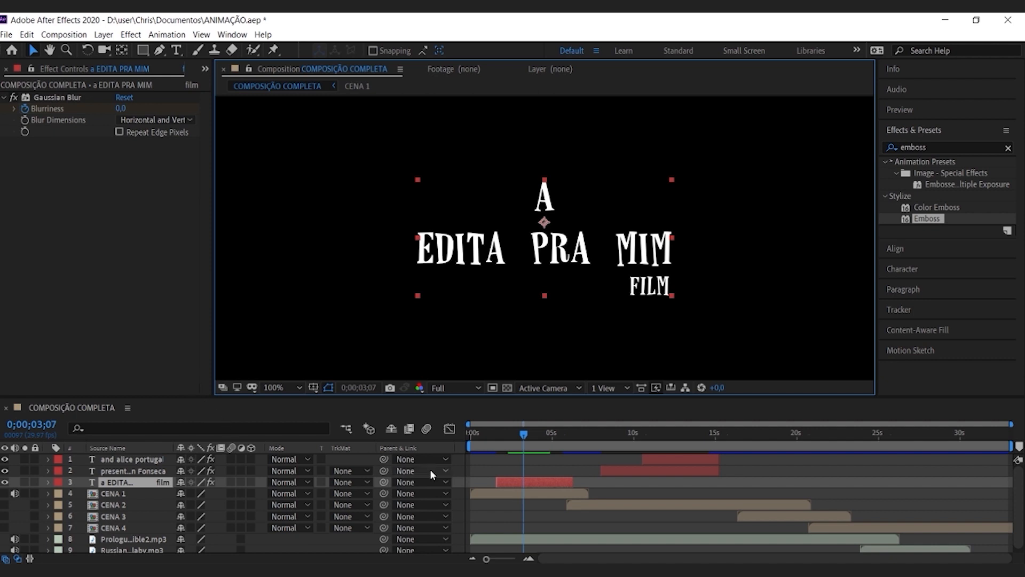
Step: Reveal the title's Gaussian Blur and Opacity keyframes and scrub through its fade-in from 0;00;01;14
{"action": "left_click", "coordinate": [502, 434]}
{"action": "key", "text": "u"}
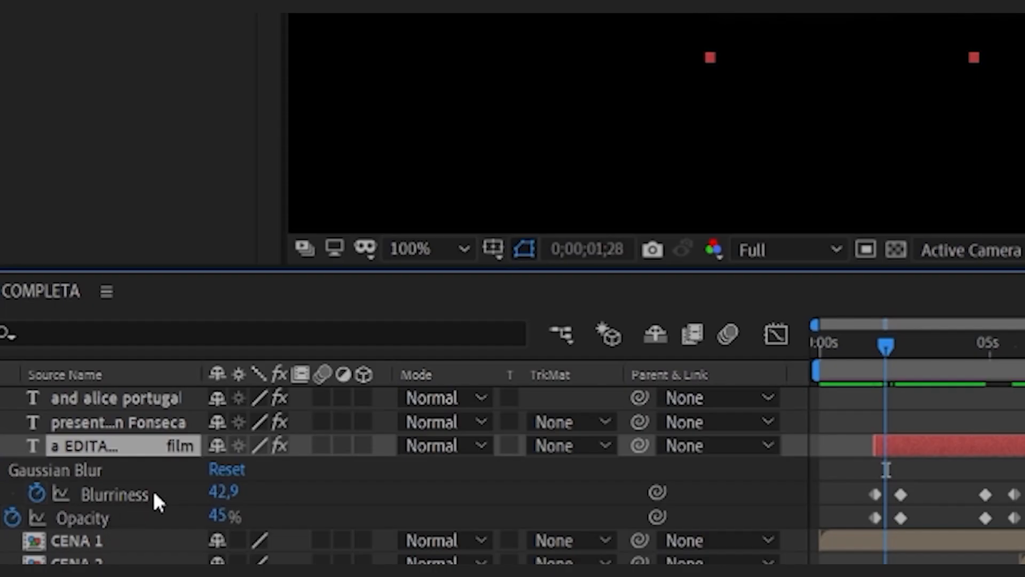
{"action": "key", "text": "ctrl+s"}
{"action": "left_click_drag", "start_coordinate": [879, 341], "coordinate": [870, 353]}
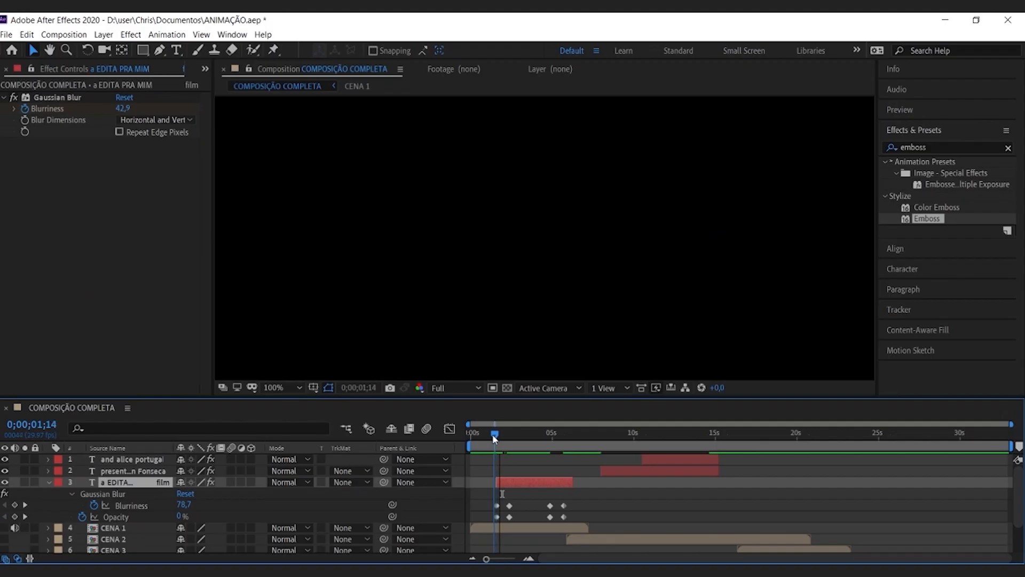
{"action": "left_click_drag", "start_coordinate": [495, 438], "coordinate": [535, 434]}
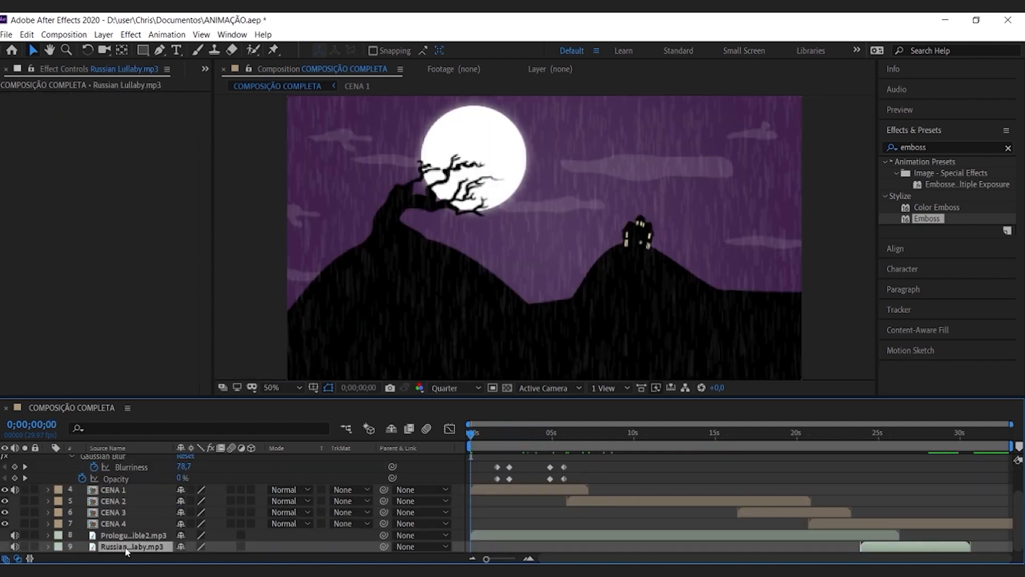
Step: Go through the two audio layers, leave Russian Lullaby.mp3 selected, and scrub the composition's opening back to 0;00;00;00
{"action": "key", "text": "ctrl+Up"}
{"action": "key", "text": "ctrl+Down"}
{"action": "key", "text": "ctrl+Up"}
{"action": "left_click", "coordinate": [126, 546]}
{"action": "left_click", "coordinate": [478, 437]}
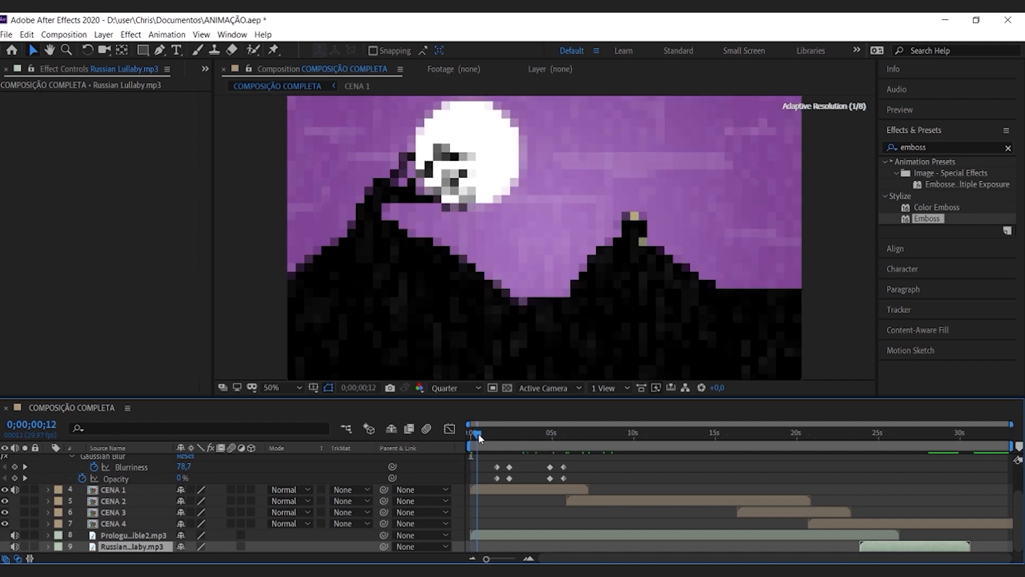
{"action": "left_click_drag", "start_coordinate": [478, 437], "coordinate": [470, 437]}
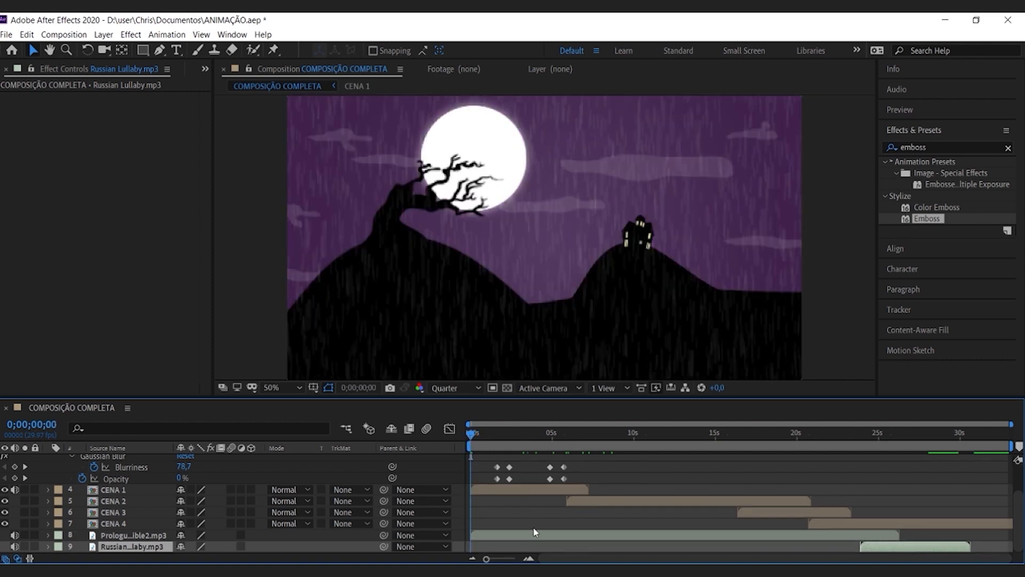